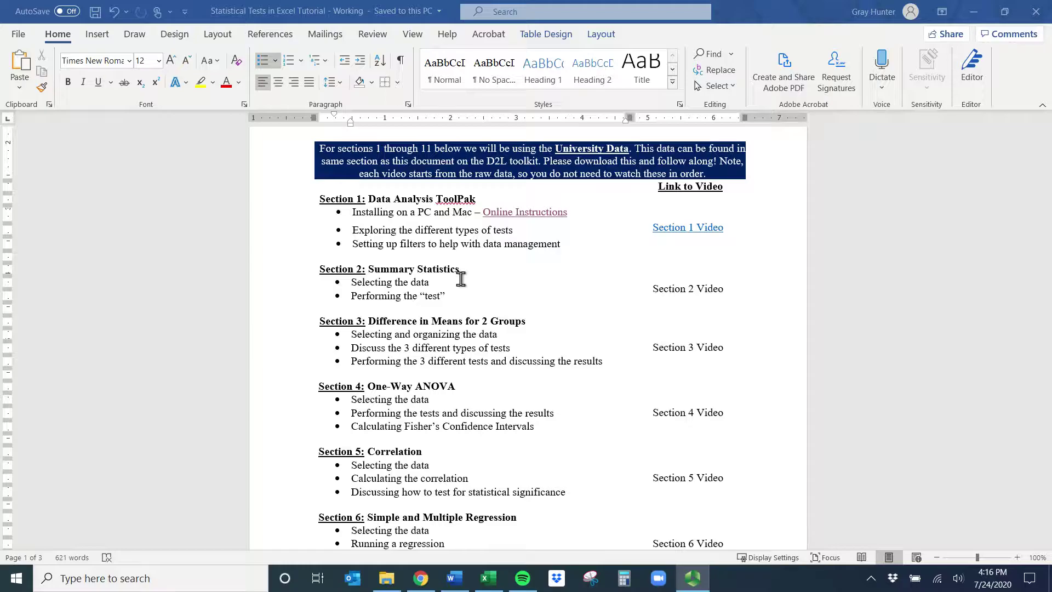
Step: Bring up the University Data workbook's Summary Statistics sheet and read its objective text box
mouse_move(491, 585)
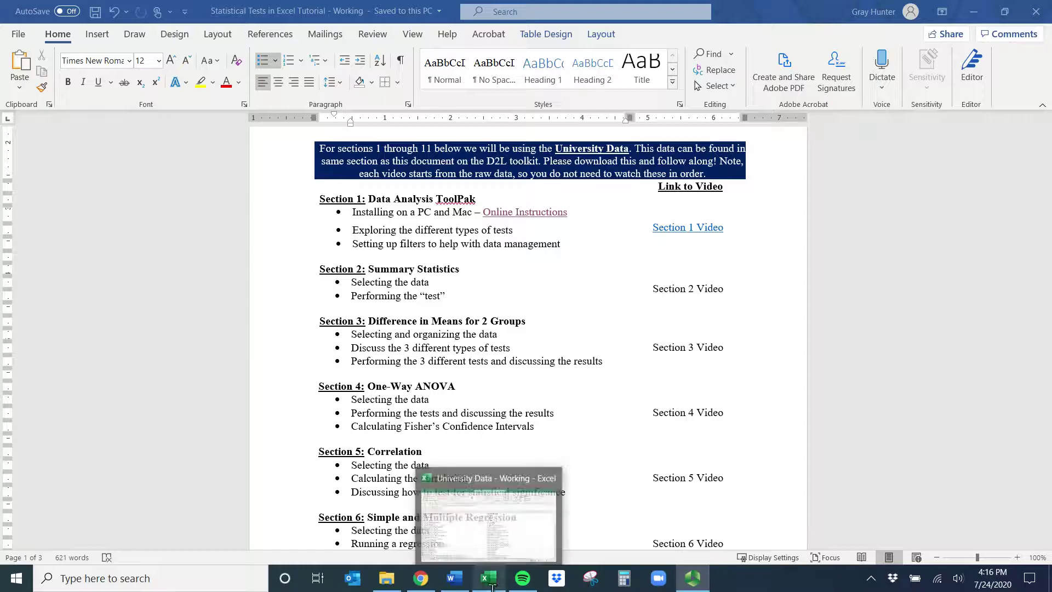
left_click_drag(476, 200, 376, 199)
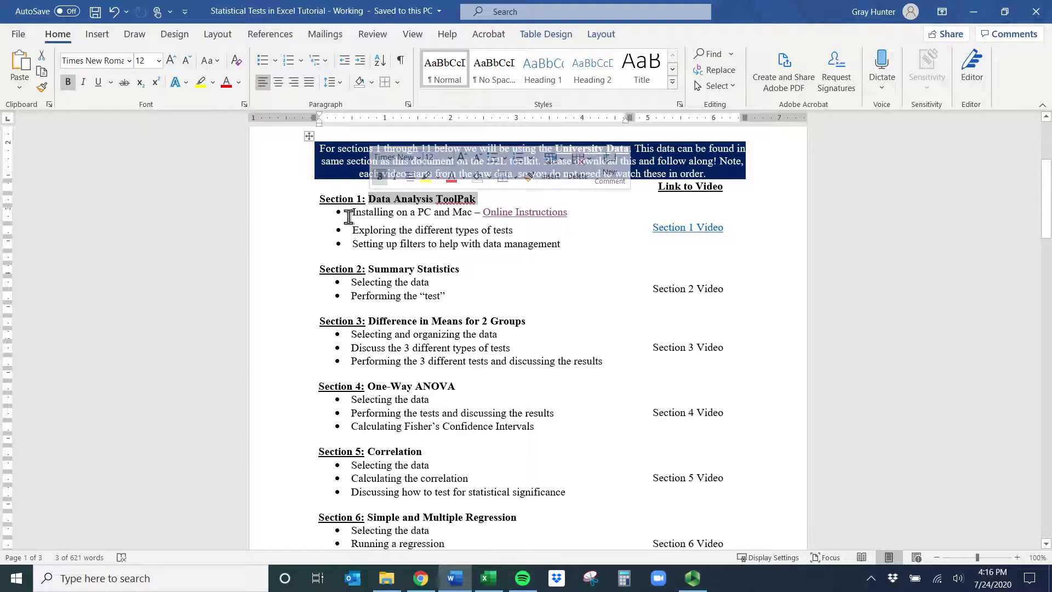
left_click(496, 583)
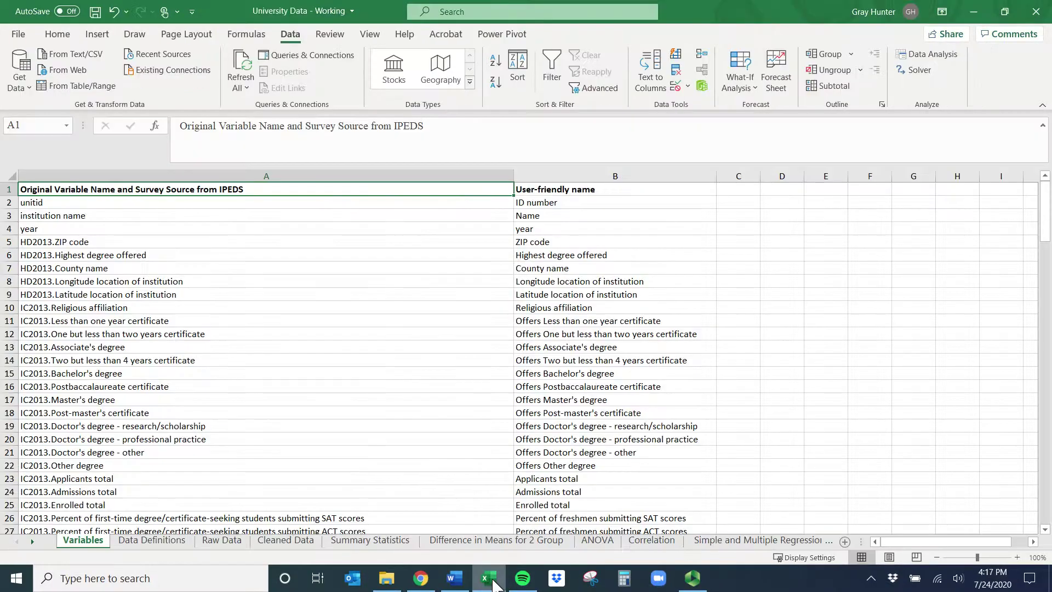
left_click(375, 547)
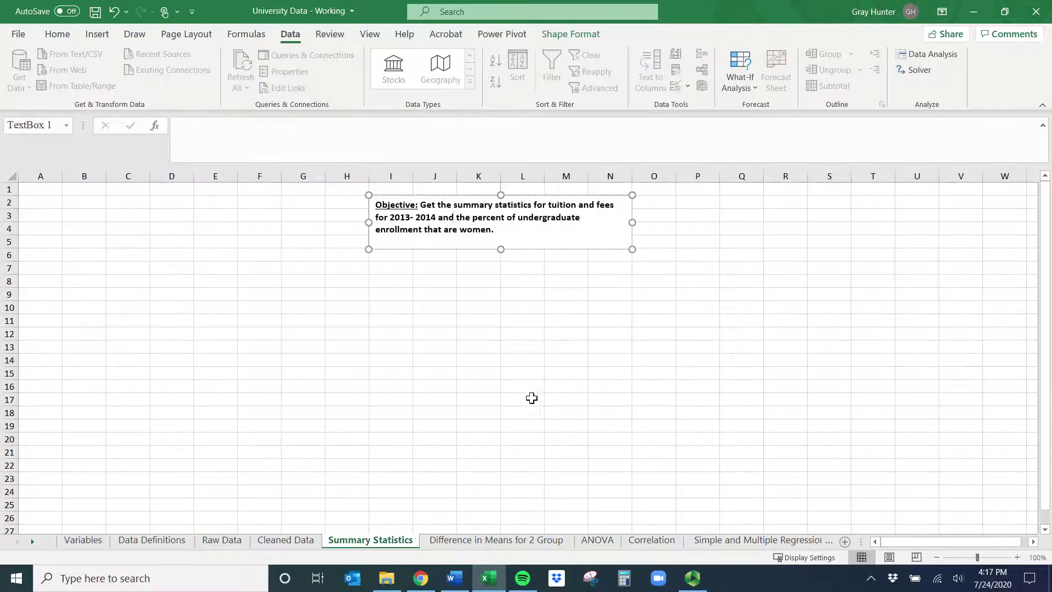
left_click(475, 321)
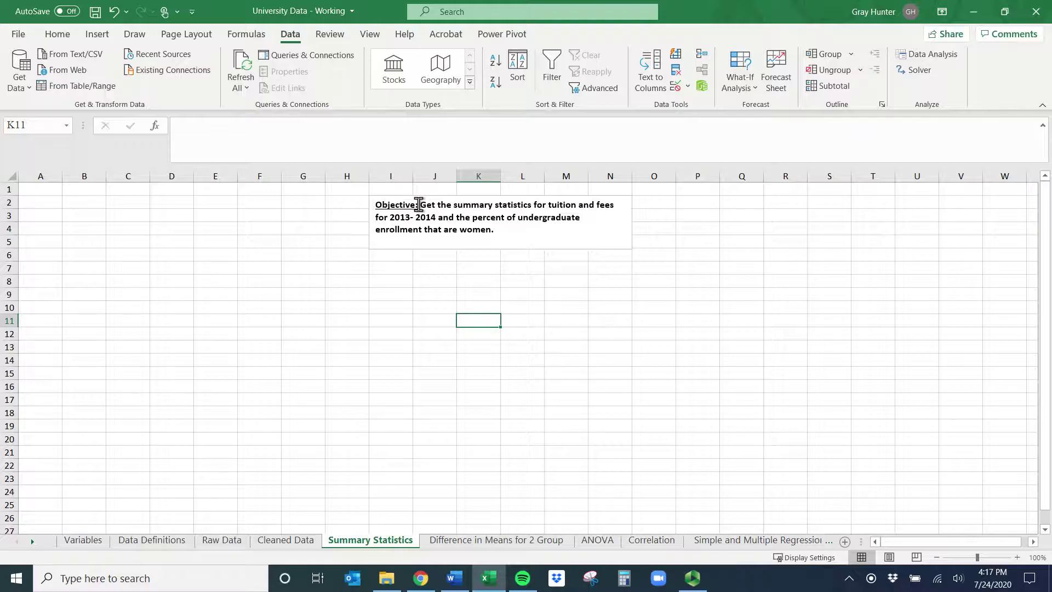
left_click_drag(422, 204, 527, 229)
left_click(444, 218)
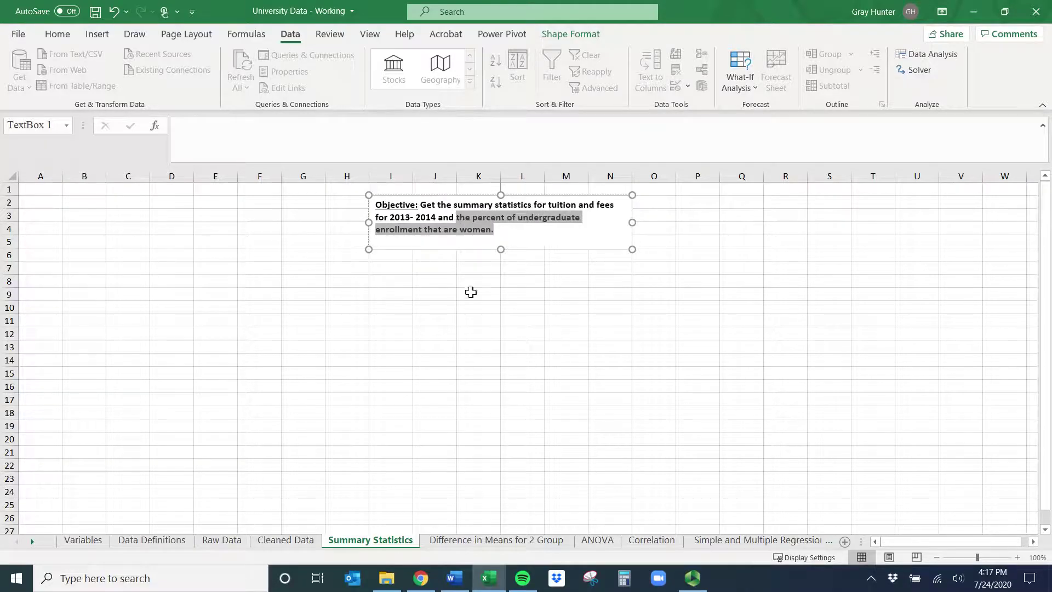
Step: On Cleaned Data, search the header row for 'tuition' with Ctrl+F
left_click(288, 545)
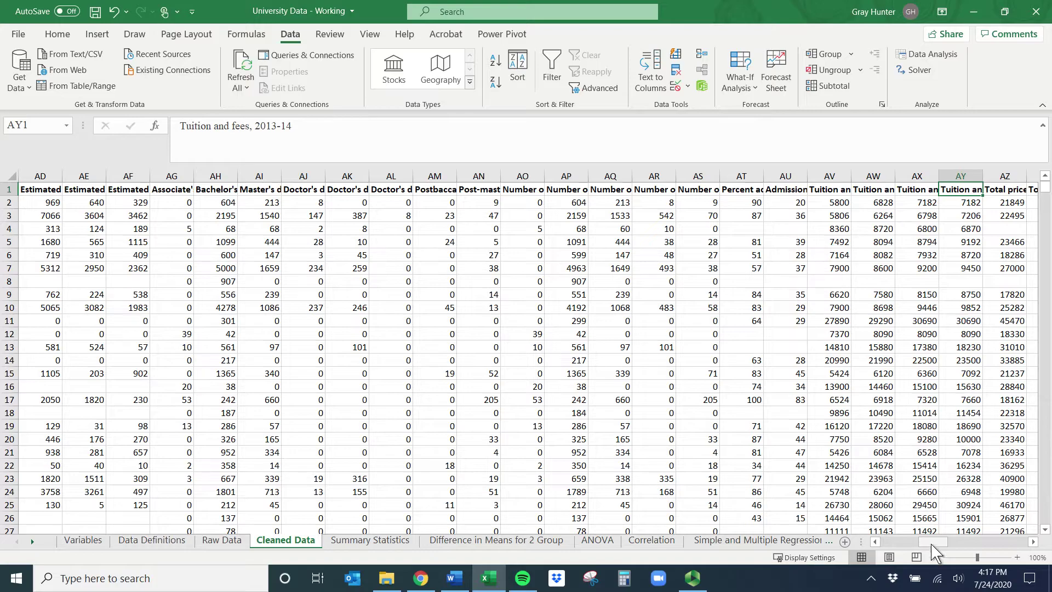
left_click_drag(933, 543, 892, 551)
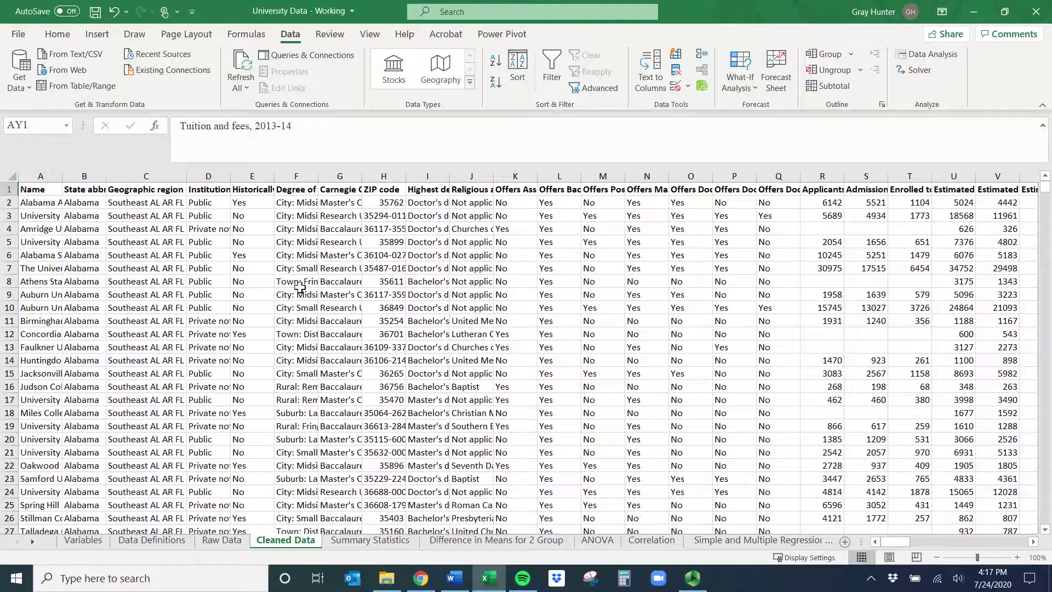
left_click(5, 190)
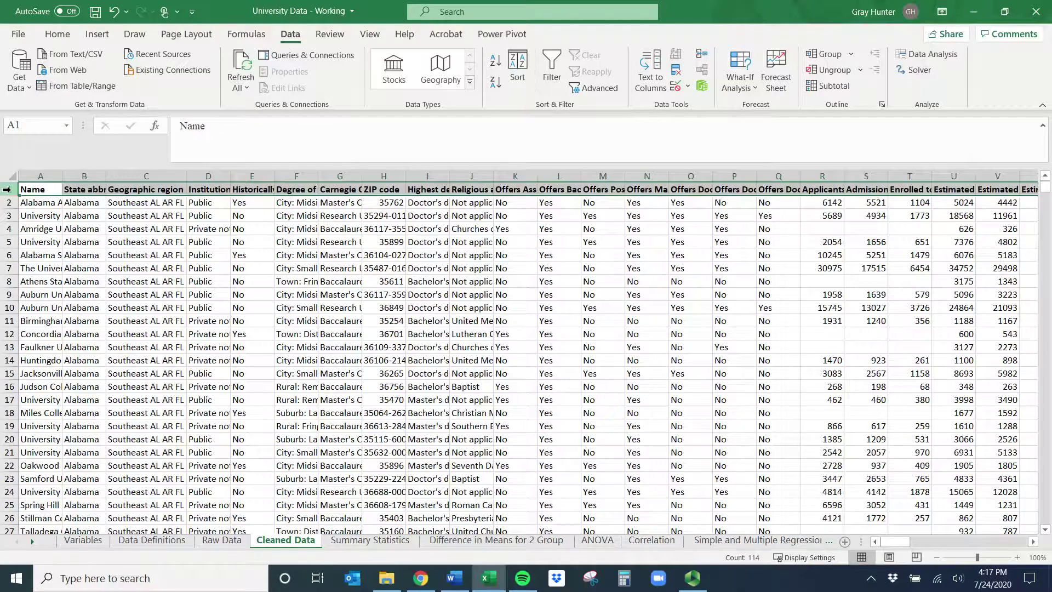
key("ctrl+f")
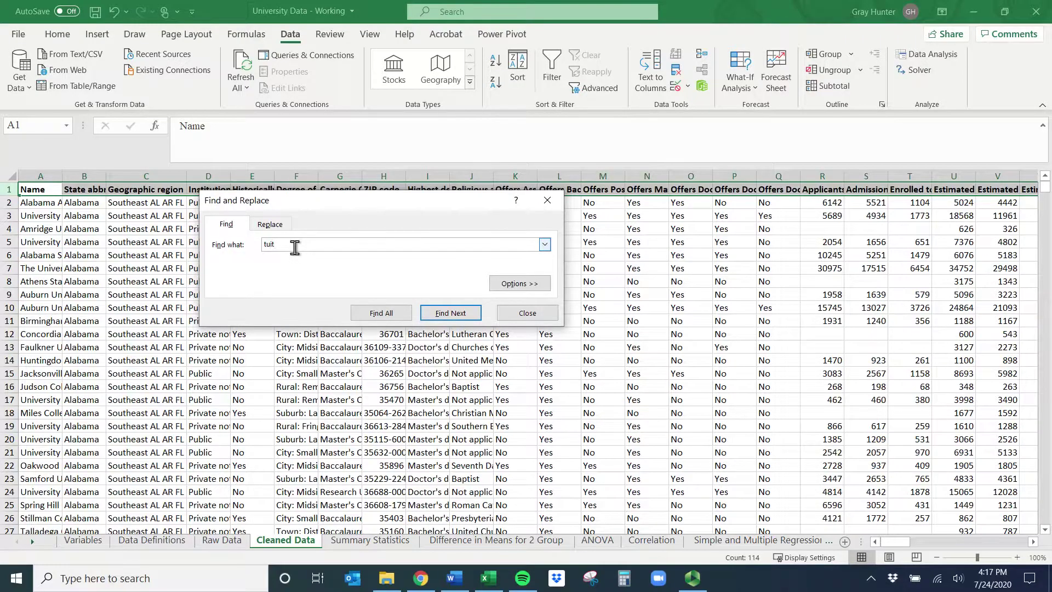
type("tuition")
key("Return")
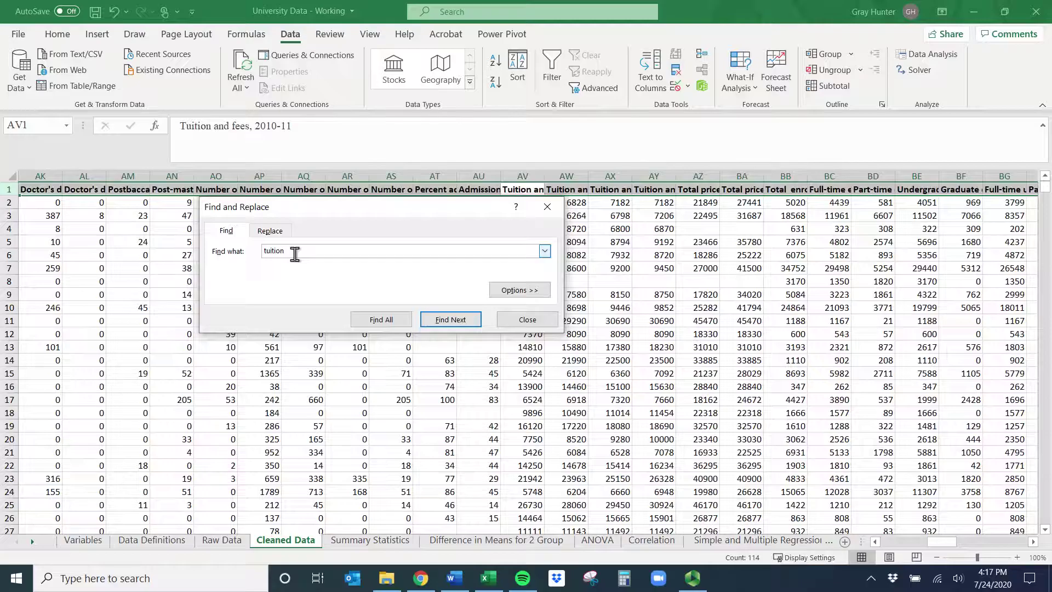
left_click(547, 209)
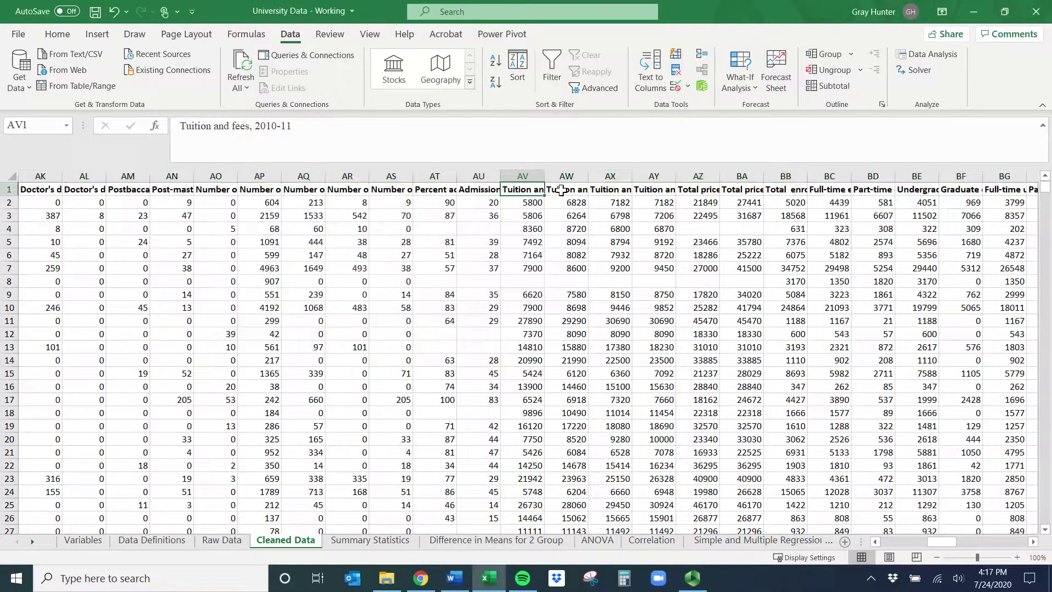
Step: Copy column AY, 'Tuition and fees, 2013-14', from Cleaned Data
left_click(561, 190)
left_click(610, 192)
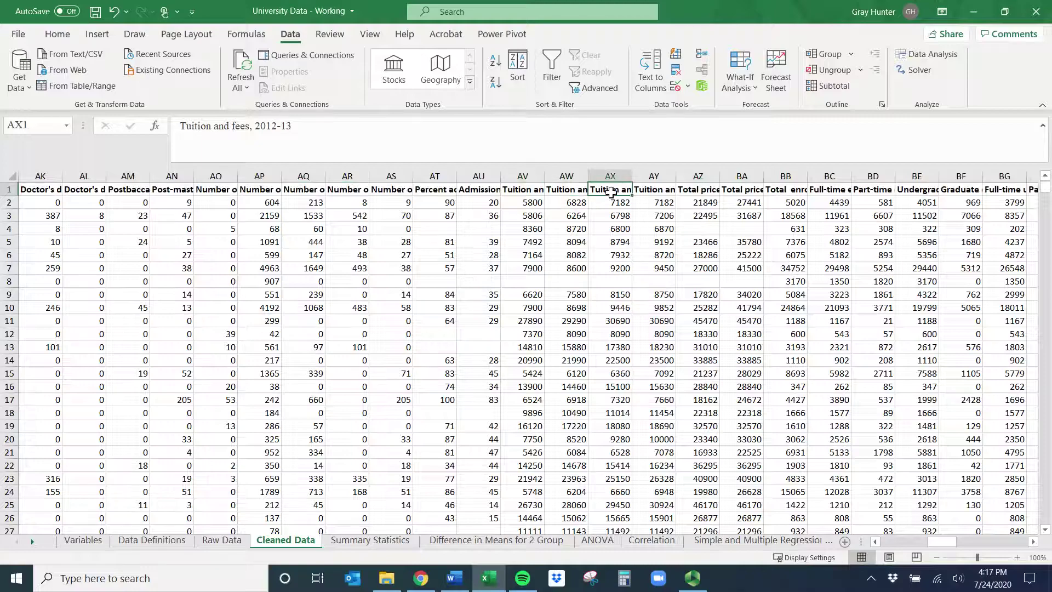
left_click(644, 193)
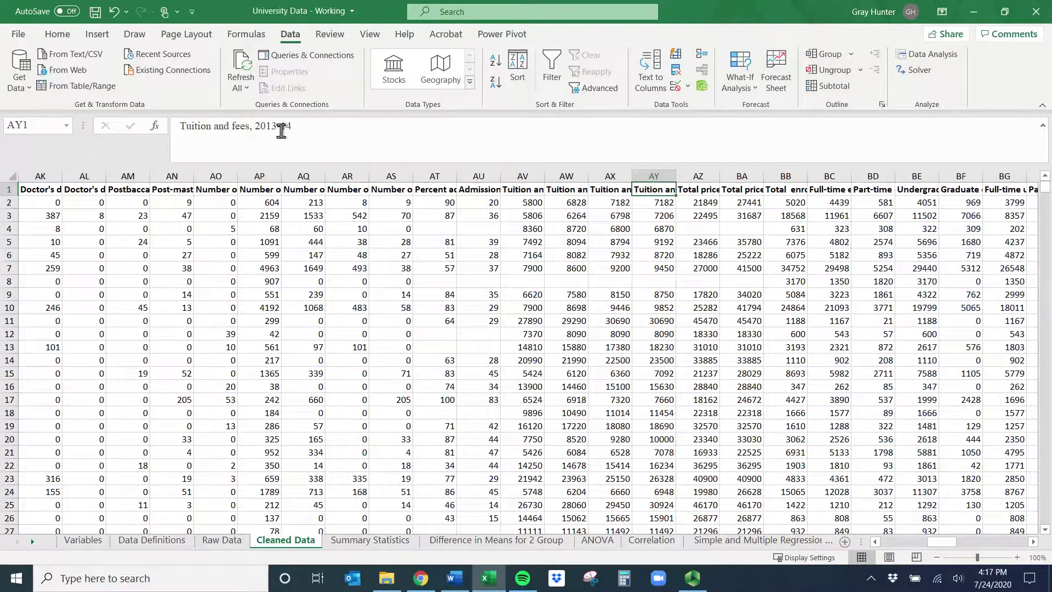
left_click(661, 171)
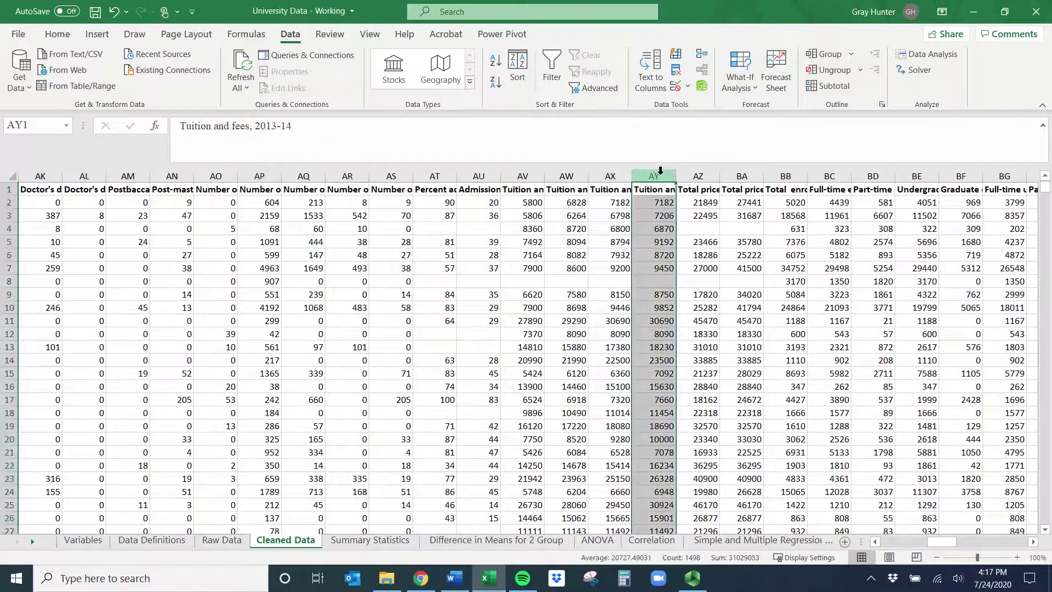
key("ctrl+c")
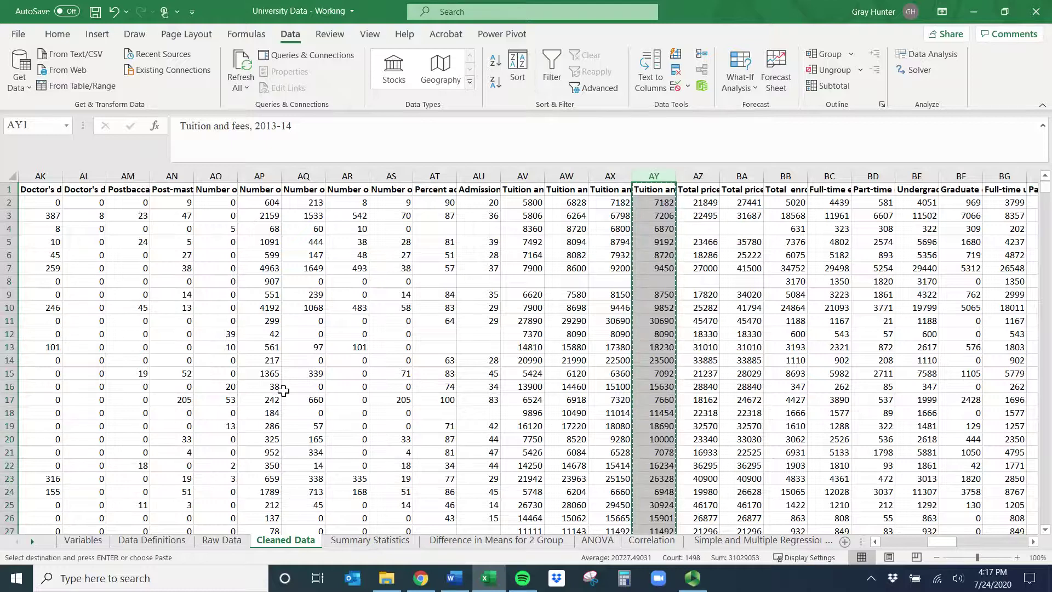
right_click(659, 182)
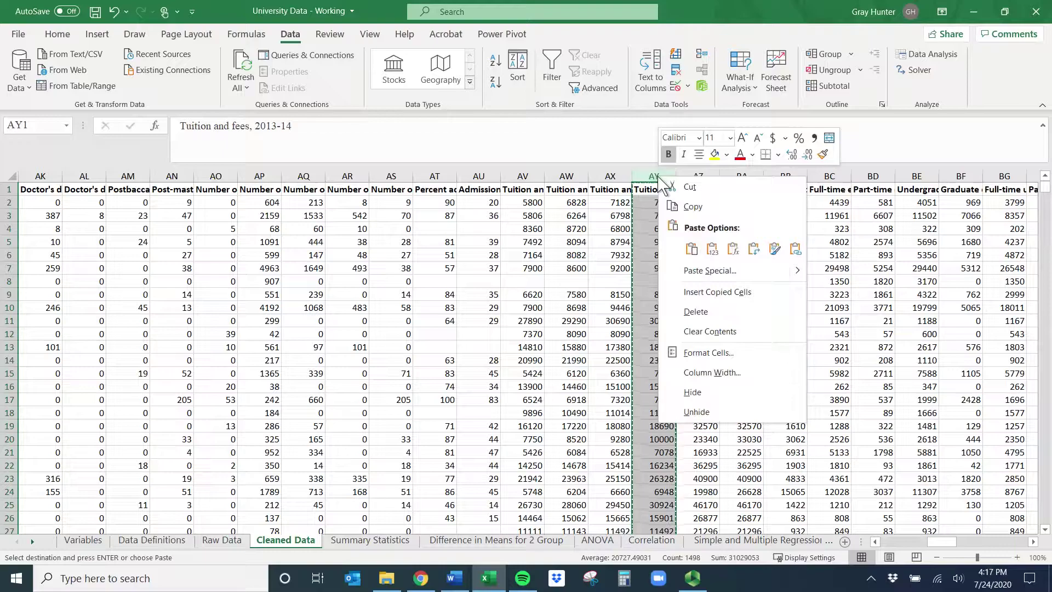
left_click(707, 205)
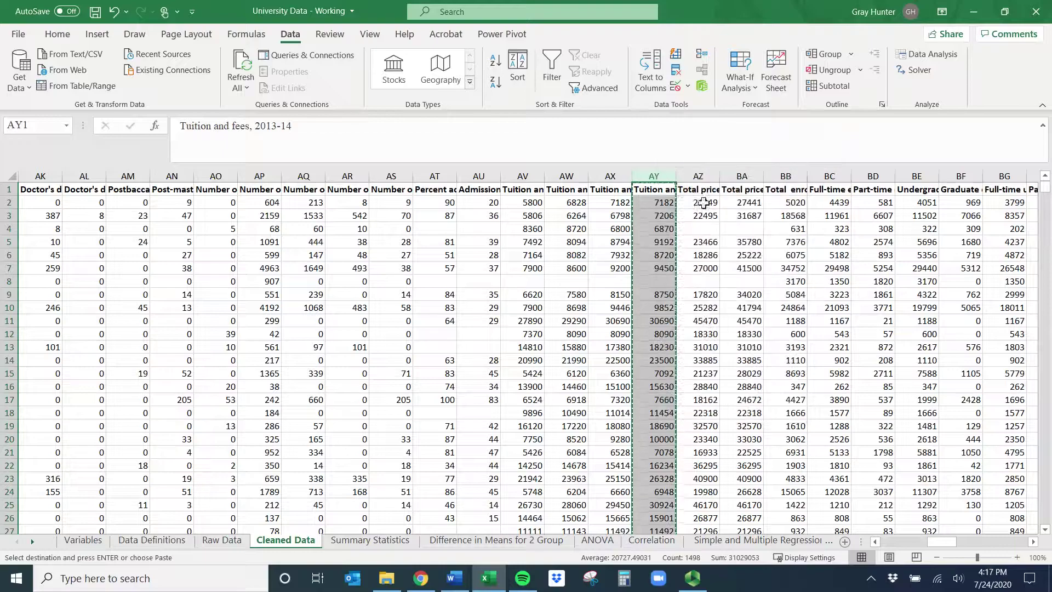
left_click(366, 542)
Step: Paste the 2013-14 tuition column into column A of Summary Statistics and autofit its width
left_click(45, 178)
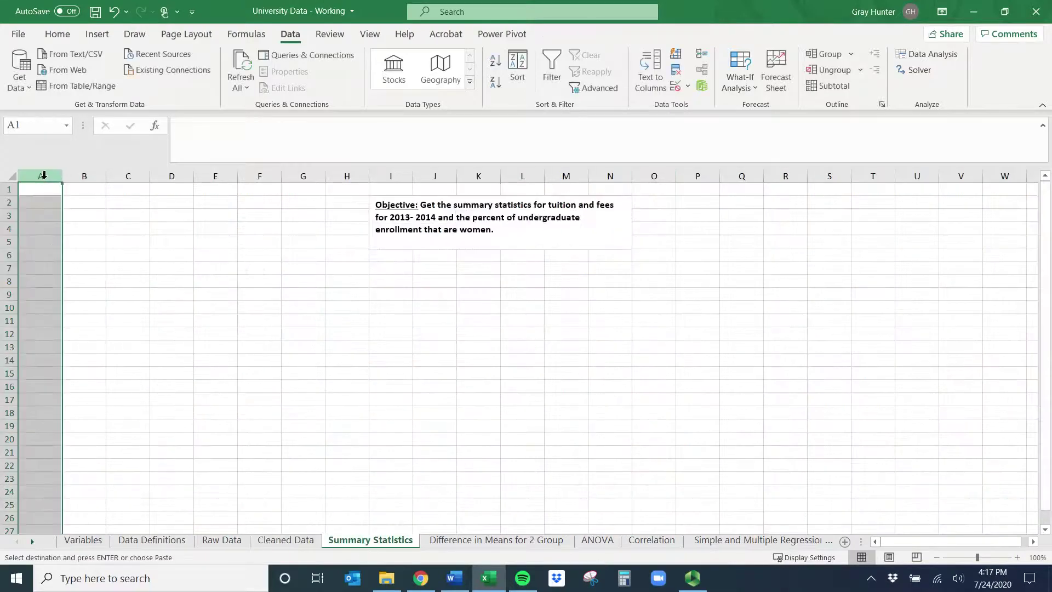
key("ctrl+v")
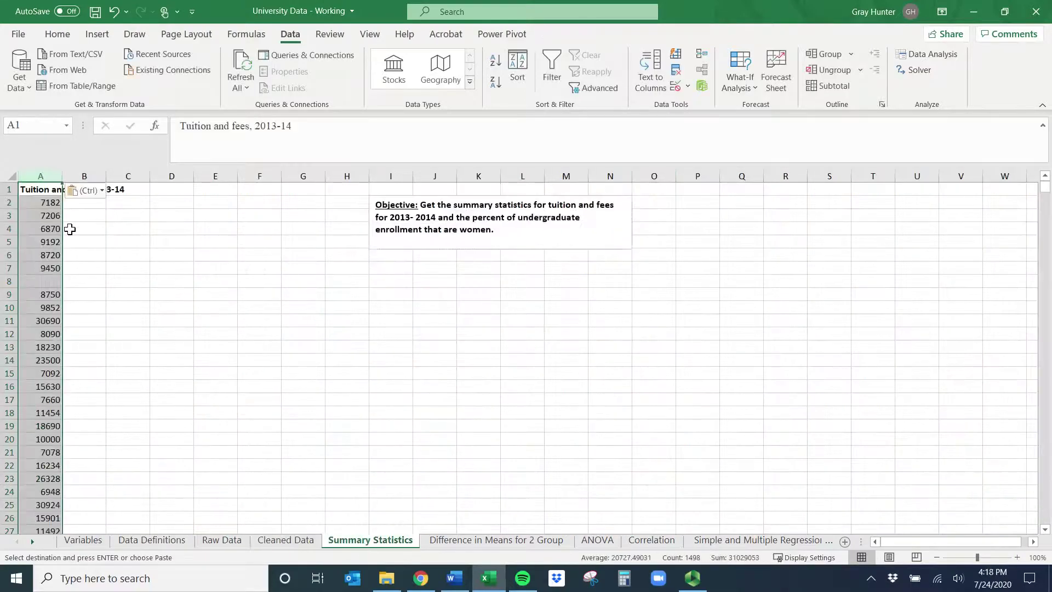
double_click(63, 176)
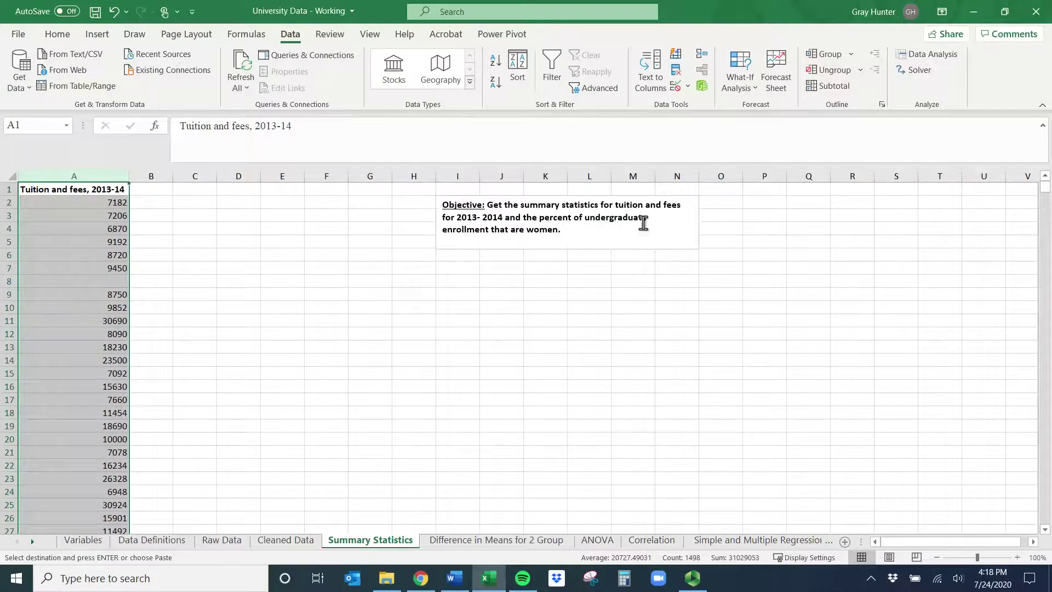
left_click_drag(561, 229, 524, 217)
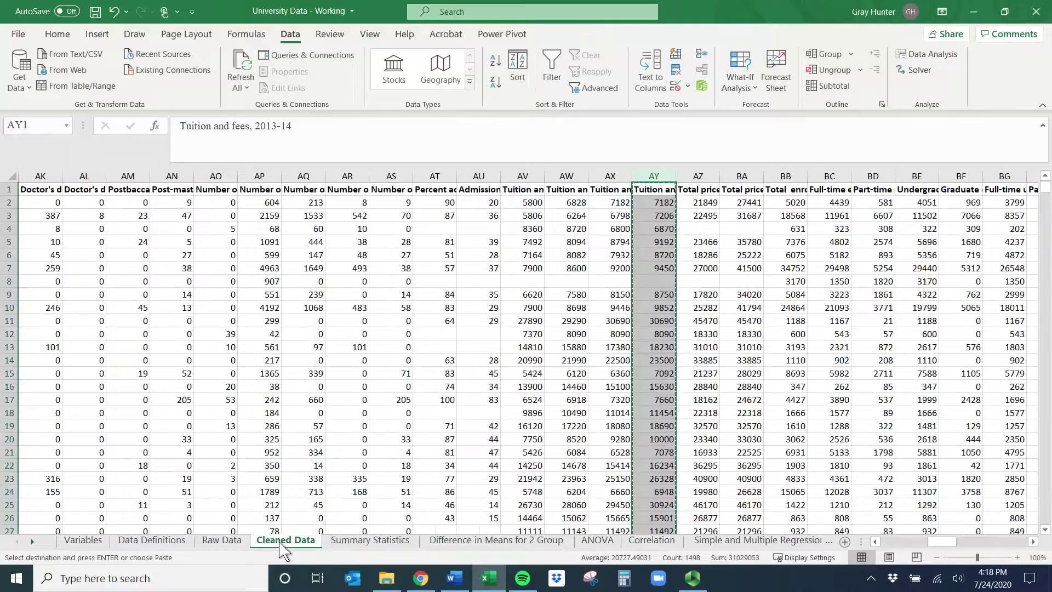
left_click(282, 543)
Step: Search Cleaned Data for 'women' and copy the percent-women enrollment column BS
left_click(10, 189)
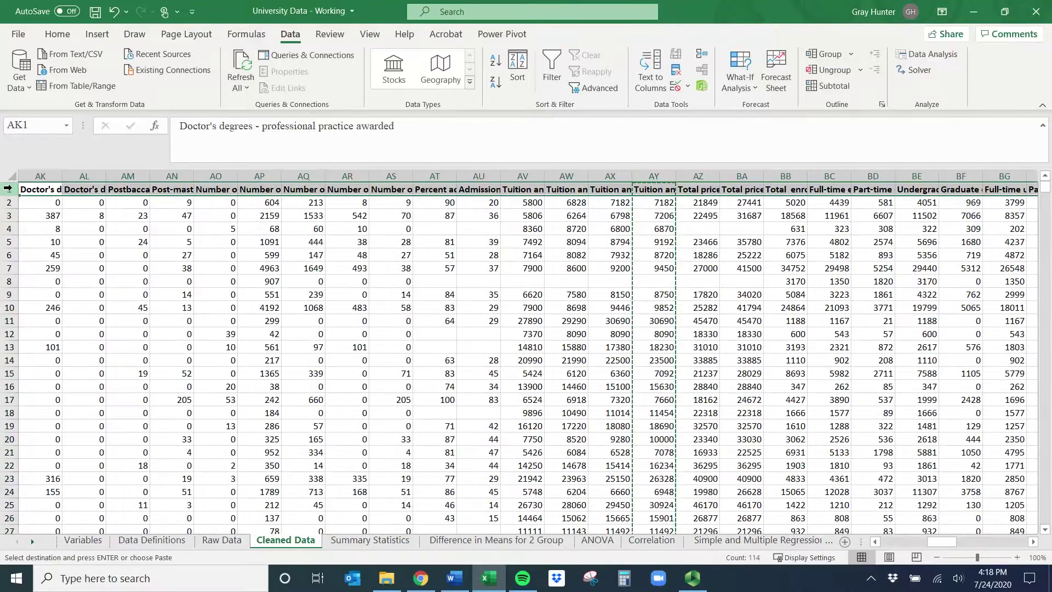
key("ctrl+f")
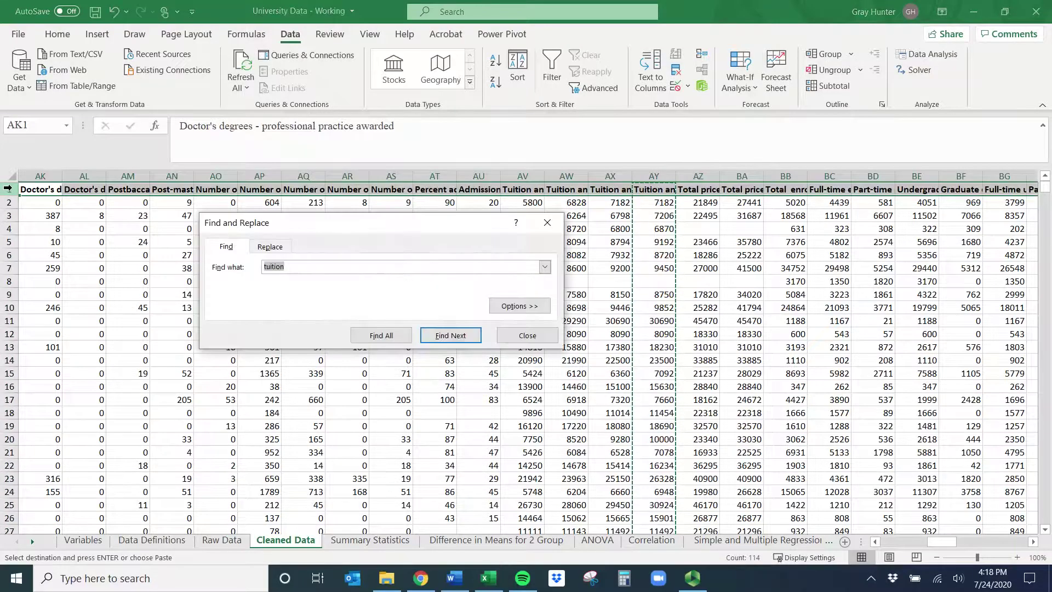
type("women")
key("Return")
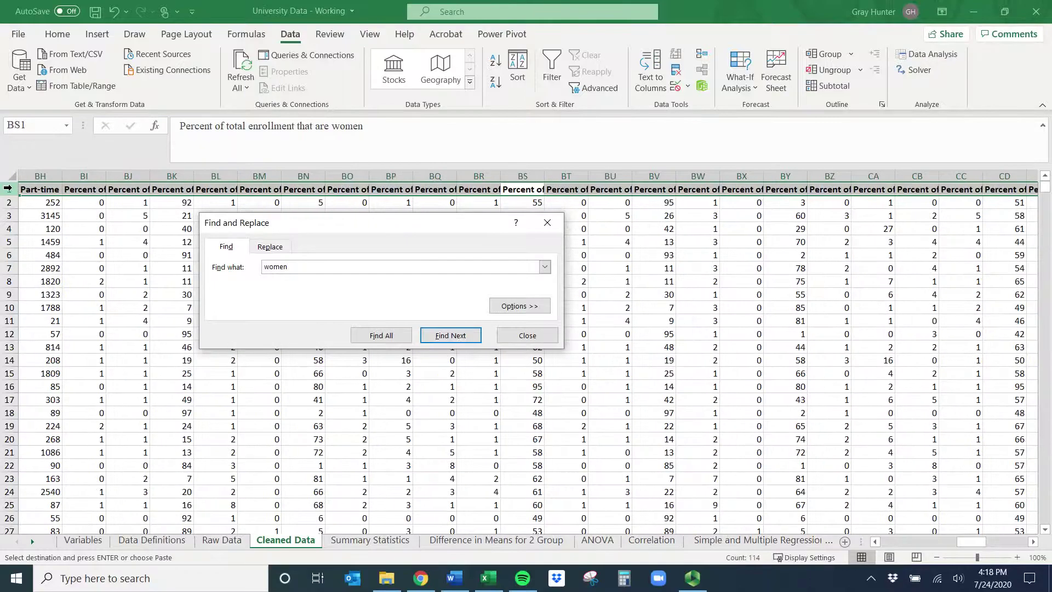
left_click(547, 222)
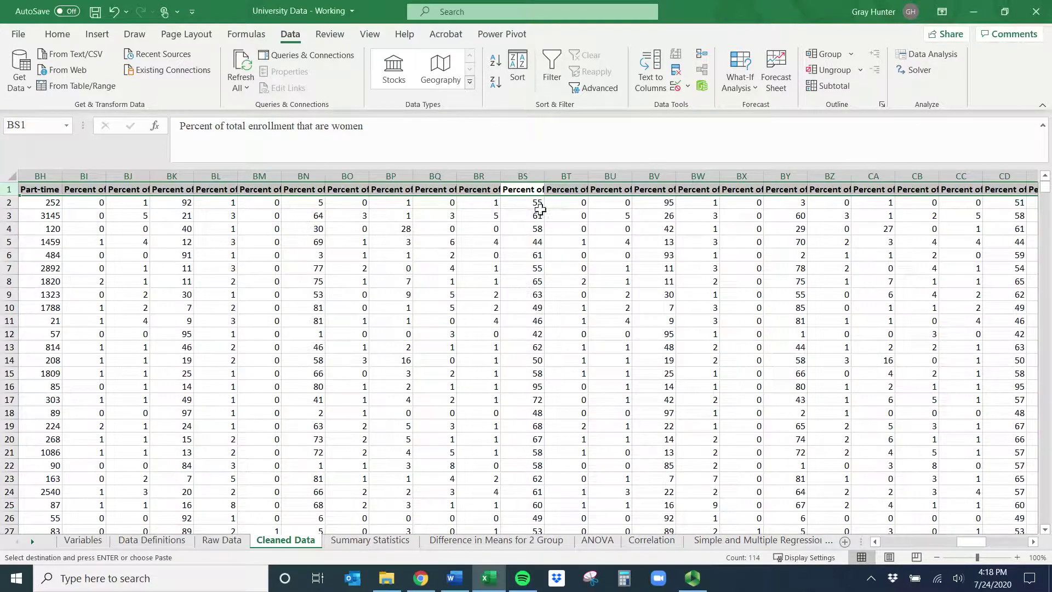
left_click(523, 176)
key("ctrl+c")
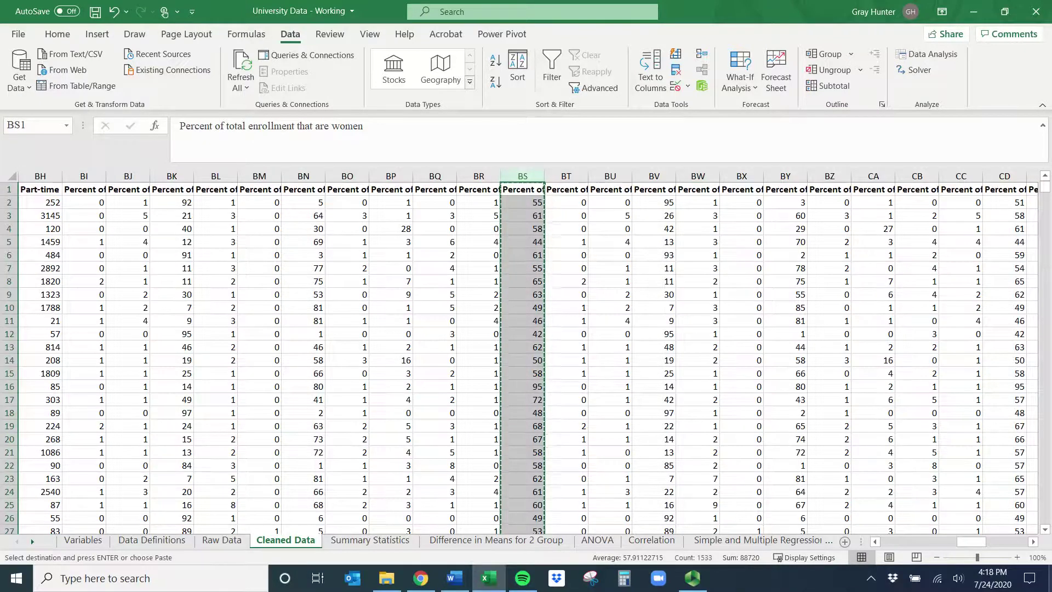
Step: Paste the percent-women enrollment column into column B of Summary Statistics
left_click_drag(978, 543, 889, 543)
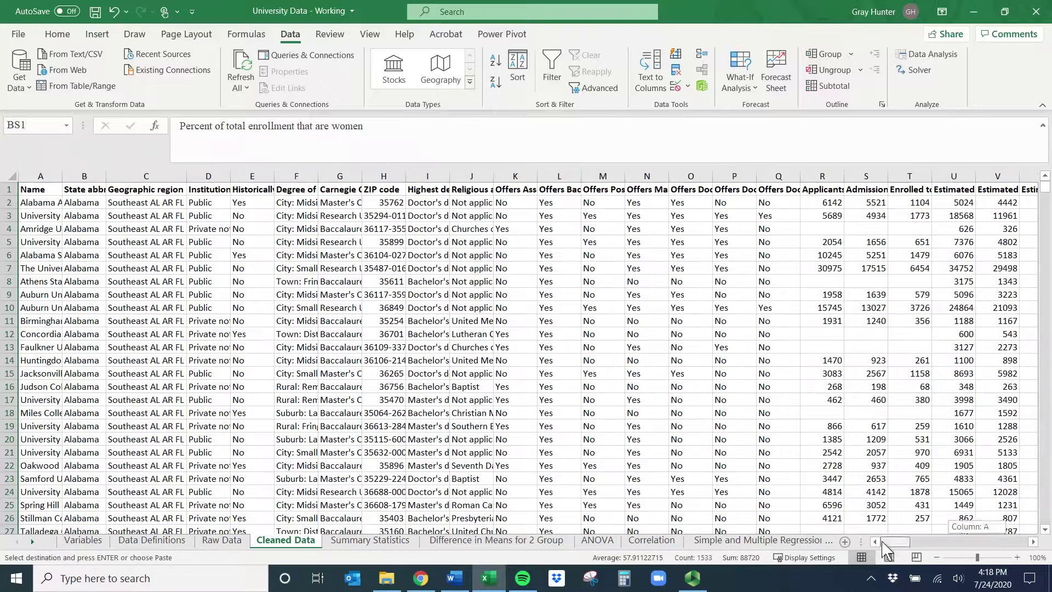
left_click(39, 204)
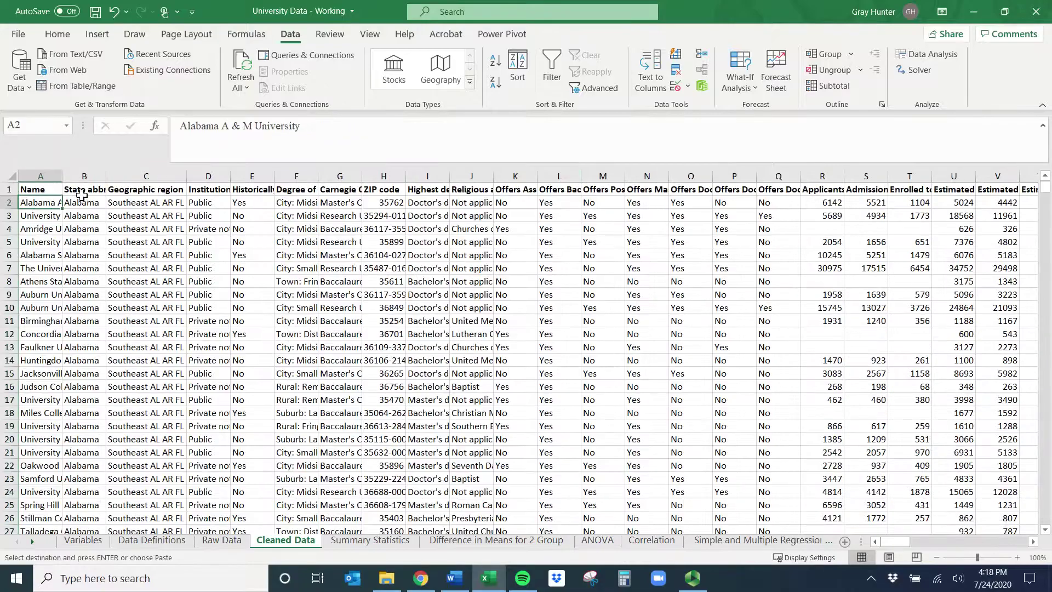
left_click(386, 541)
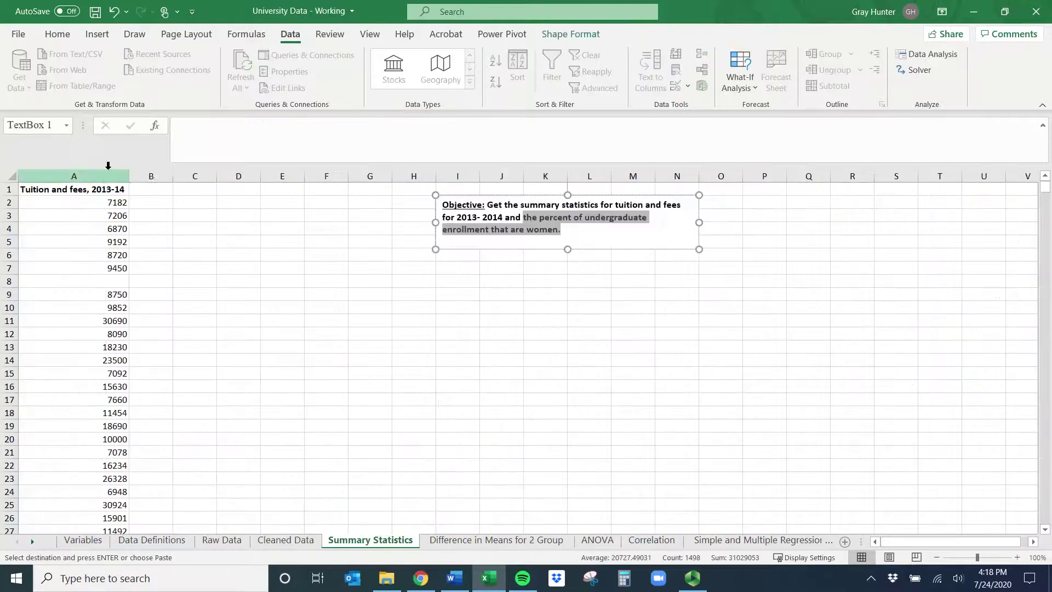
left_click(152, 177)
key("ctrl+v")
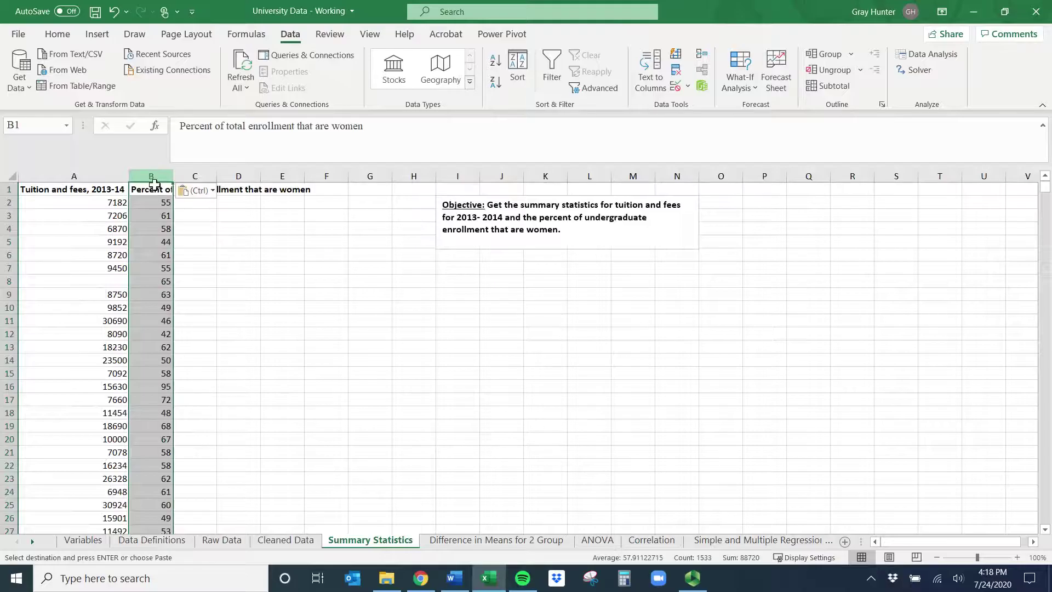
left_click(197, 254)
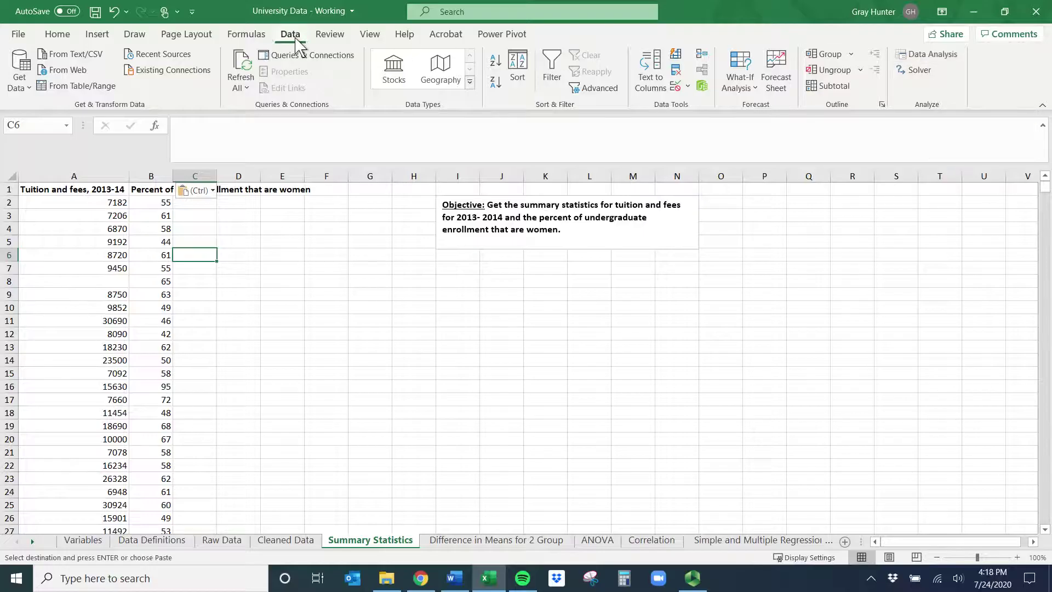
Step: Open the Descriptive Statistics analysis tool and set its input range to $A:$B
left_click(932, 54)
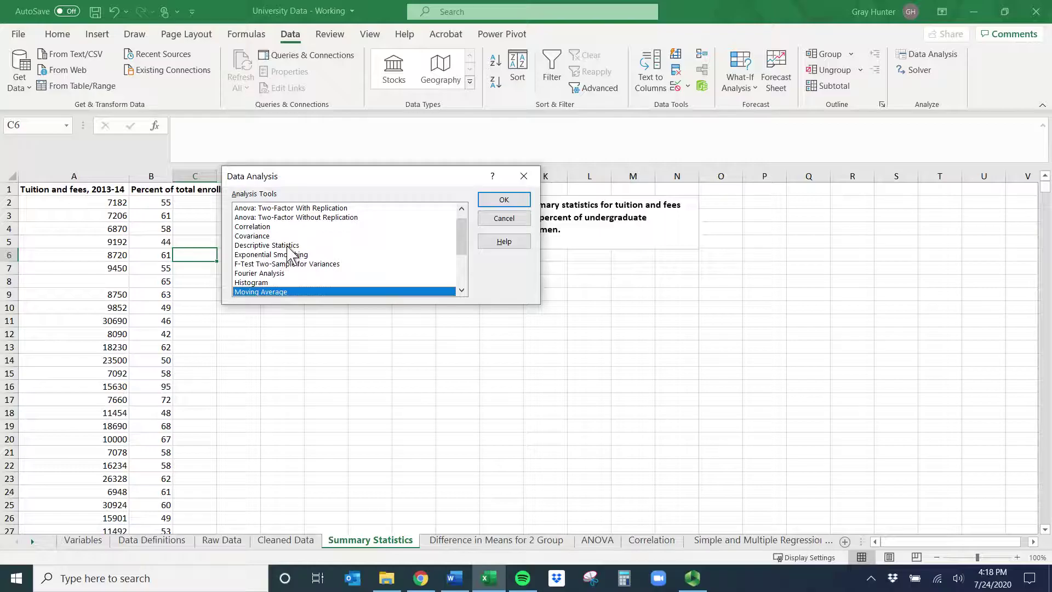
left_click(288, 246)
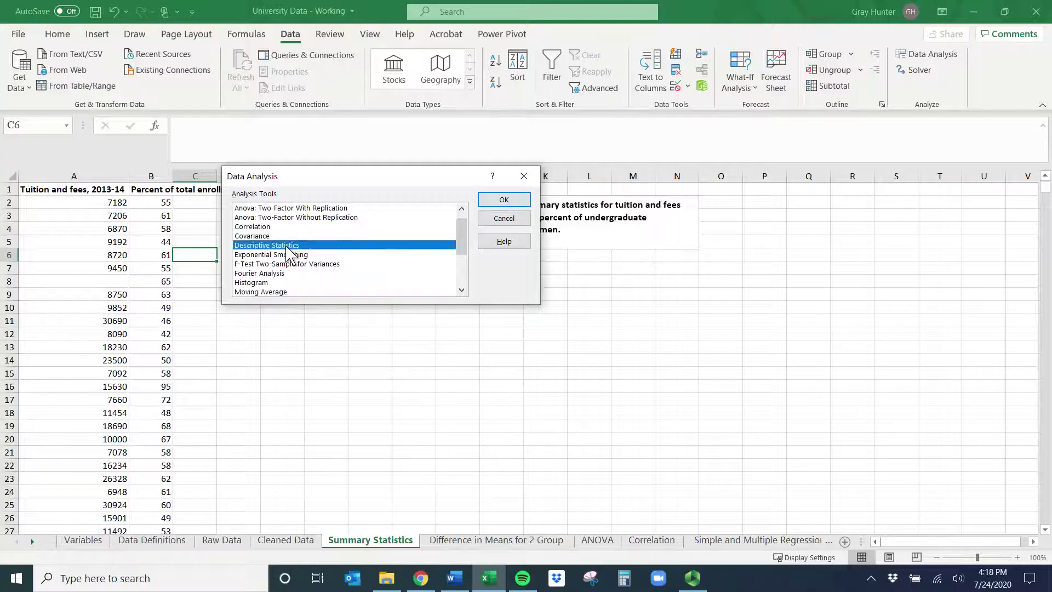
left_click_drag(398, 185, 586, 277)
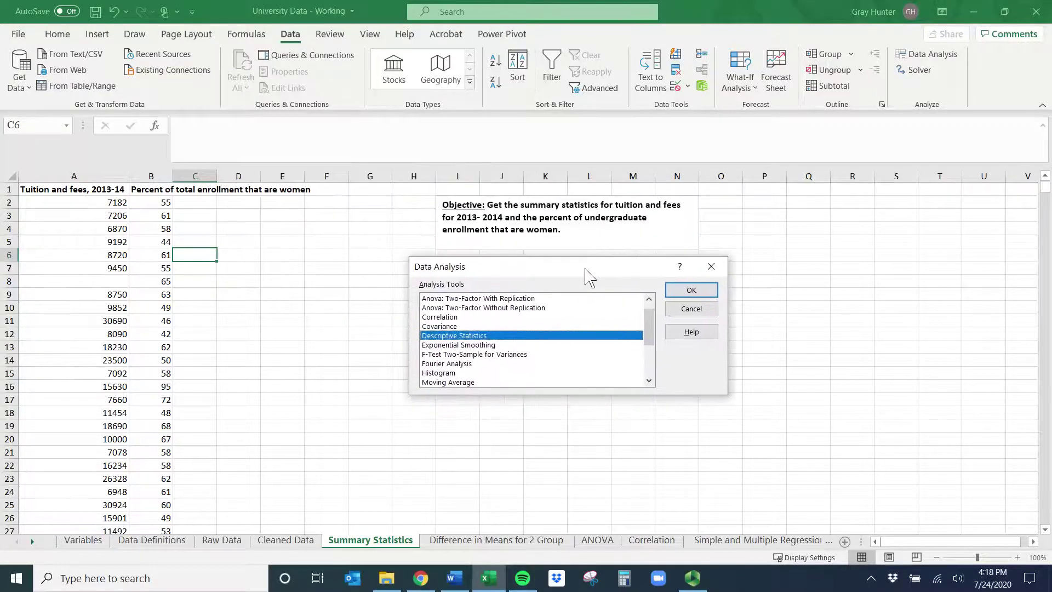
left_click(702, 293)
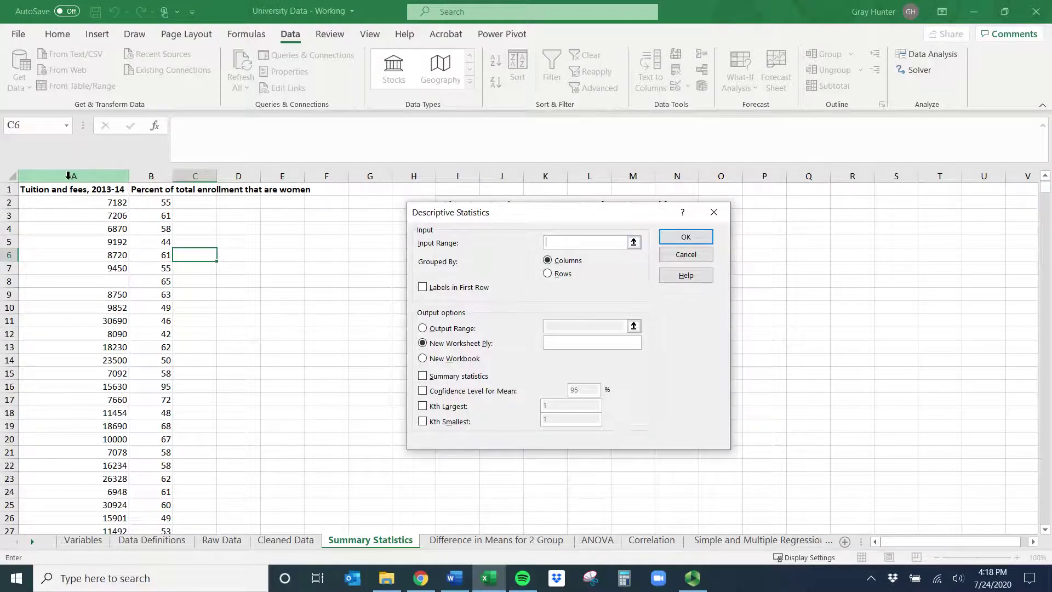
left_click_drag(68, 176, 154, 176)
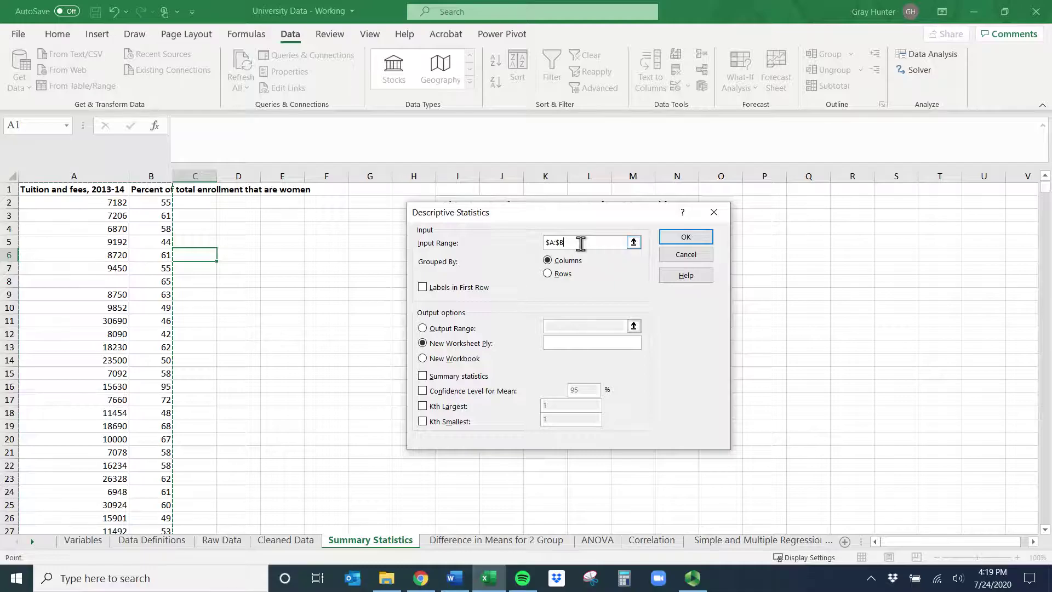
Step: Set the input to whole columns A:B, enable Labels in First Row, and choose Output Range
left_click_drag(581, 244, 539, 243)
key("BackSpace")
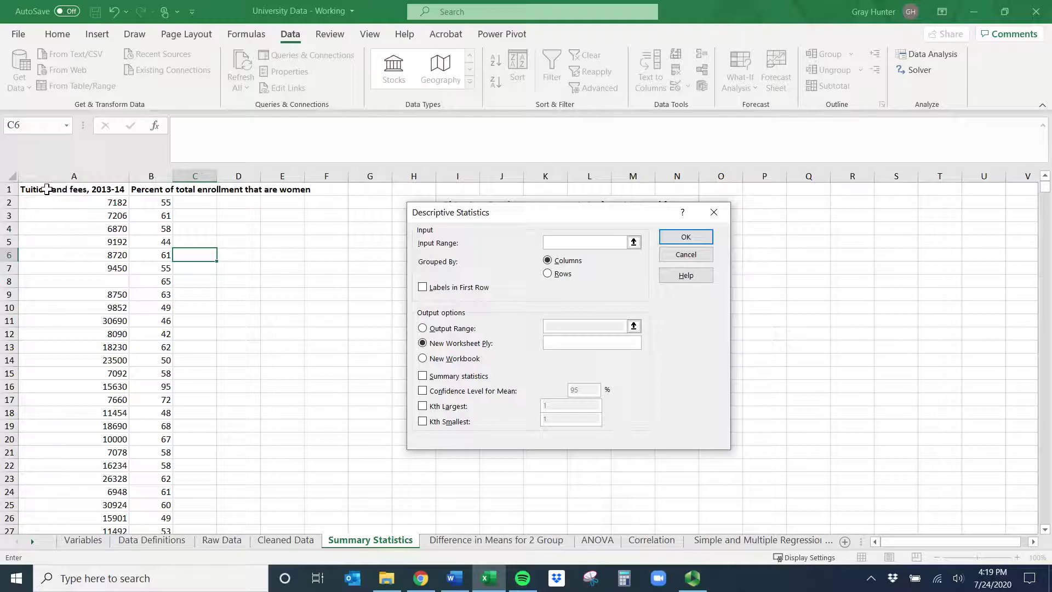
left_click_drag(47, 190, 144, 191)
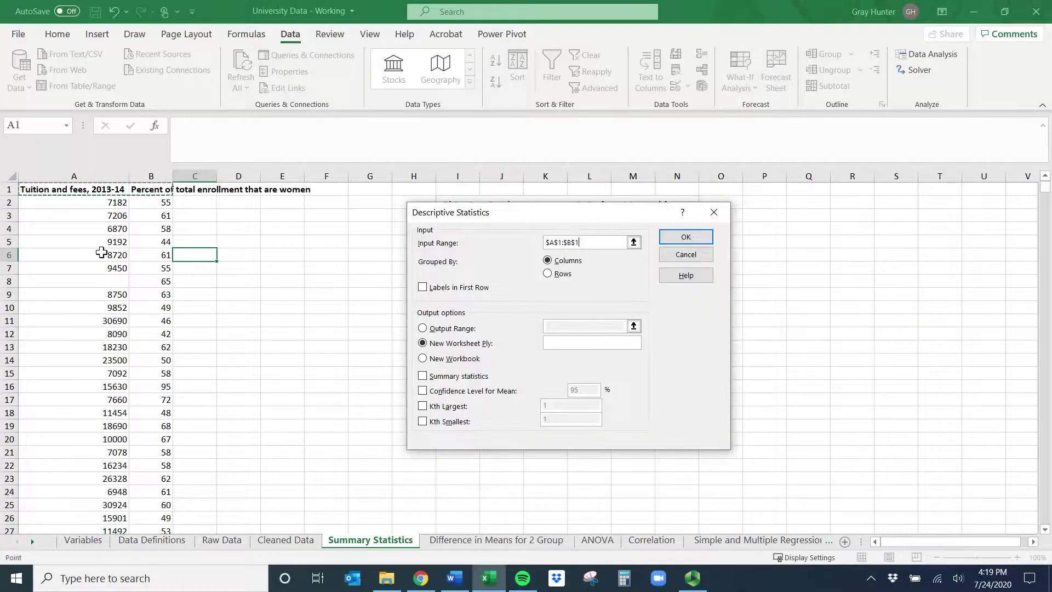
key("ctrl+shift+Down")
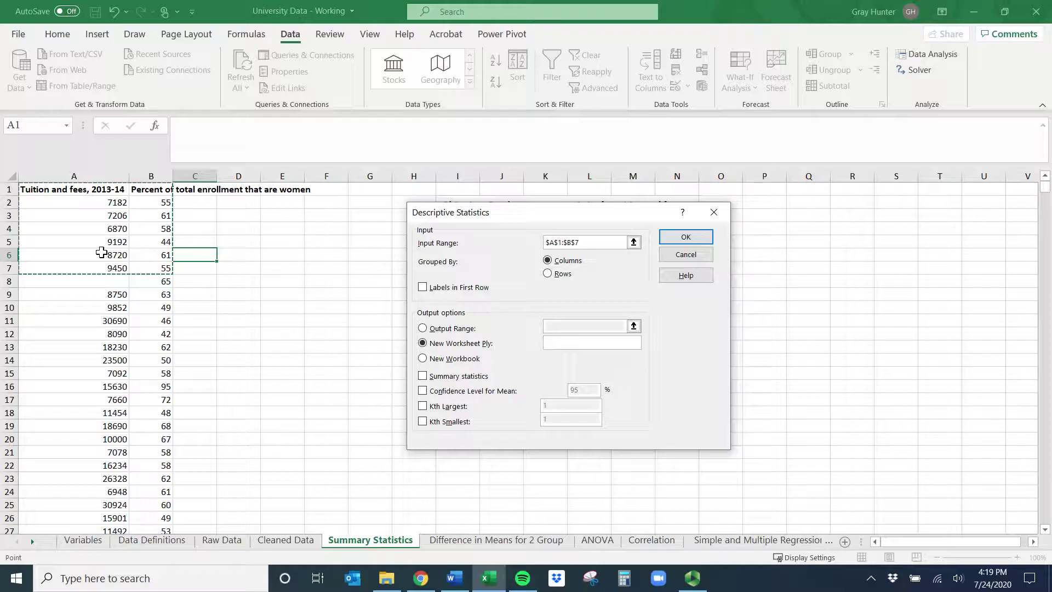
key("ctrl+shift+Down")
key("ctrl+shift+Down")
key("ctrl+shift+Down")
key("ctrl+shift+Down")
key("ctrl+shift+Down")
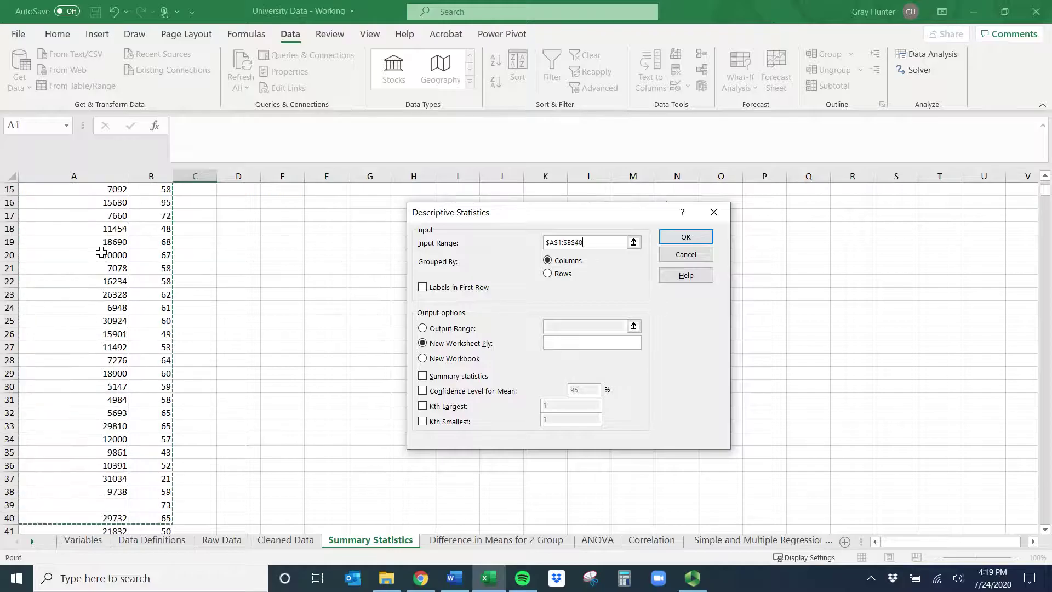
key("ctrl+shift+Down")
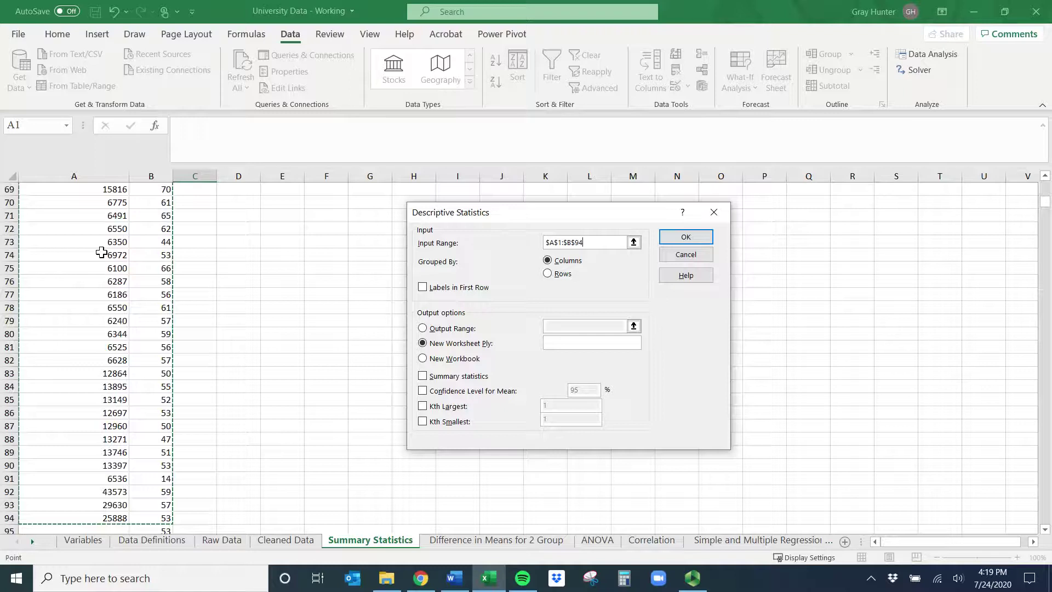
left_click_drag(83, 176, 153, 185)
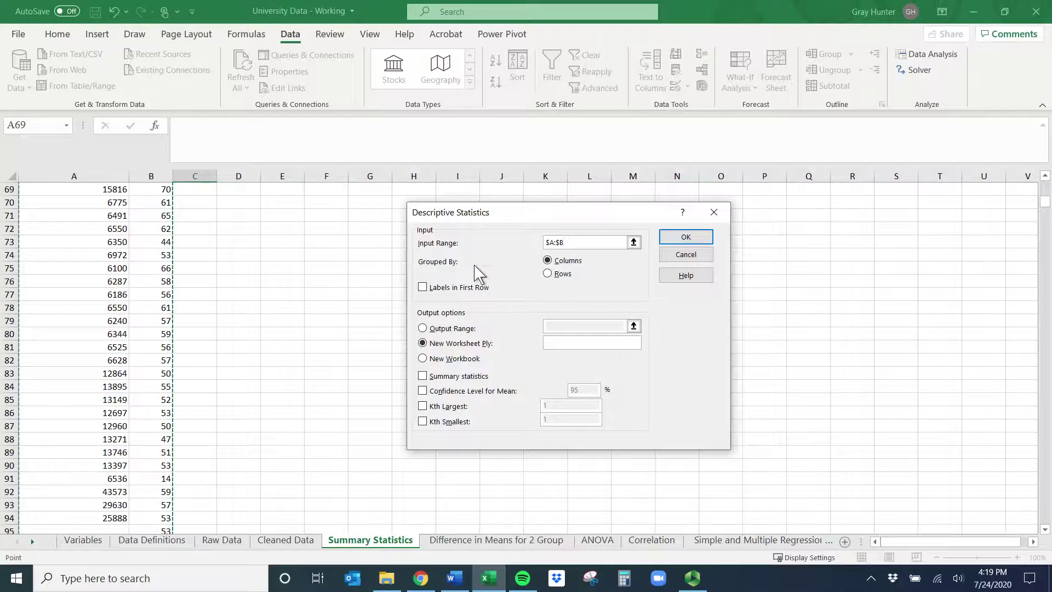
left_click(435, 290)
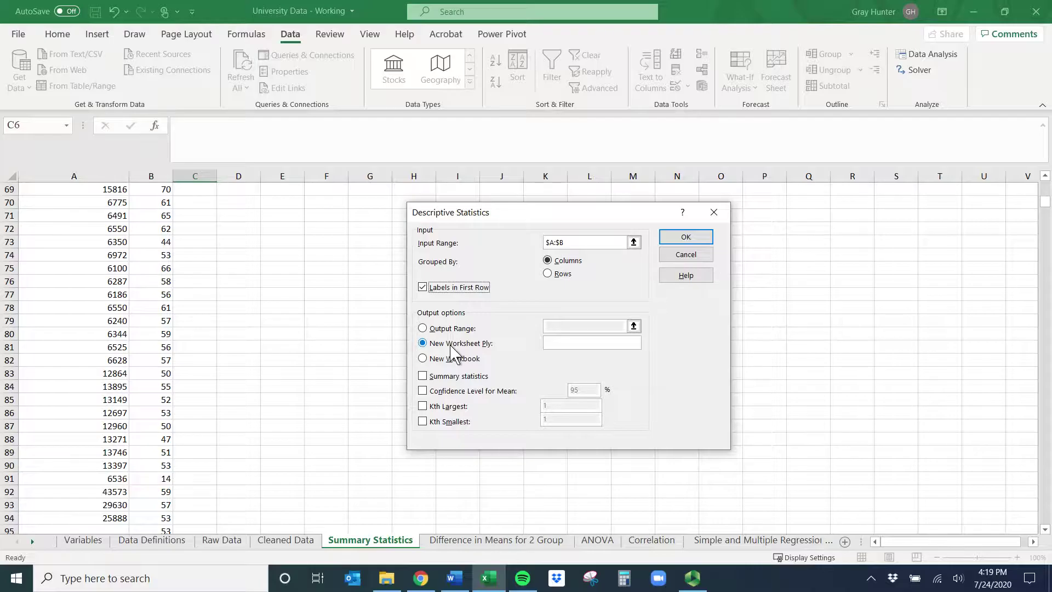
left_click(423, 328)
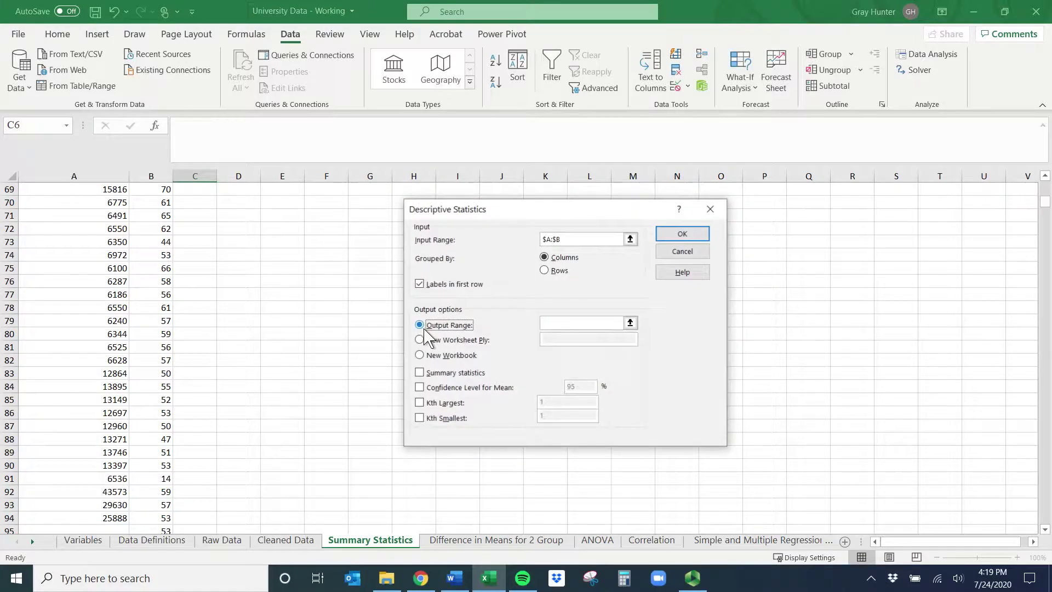
Step: Send the output to cell E2, include Summary statistics, and run the analysis
left_click(630, 323)
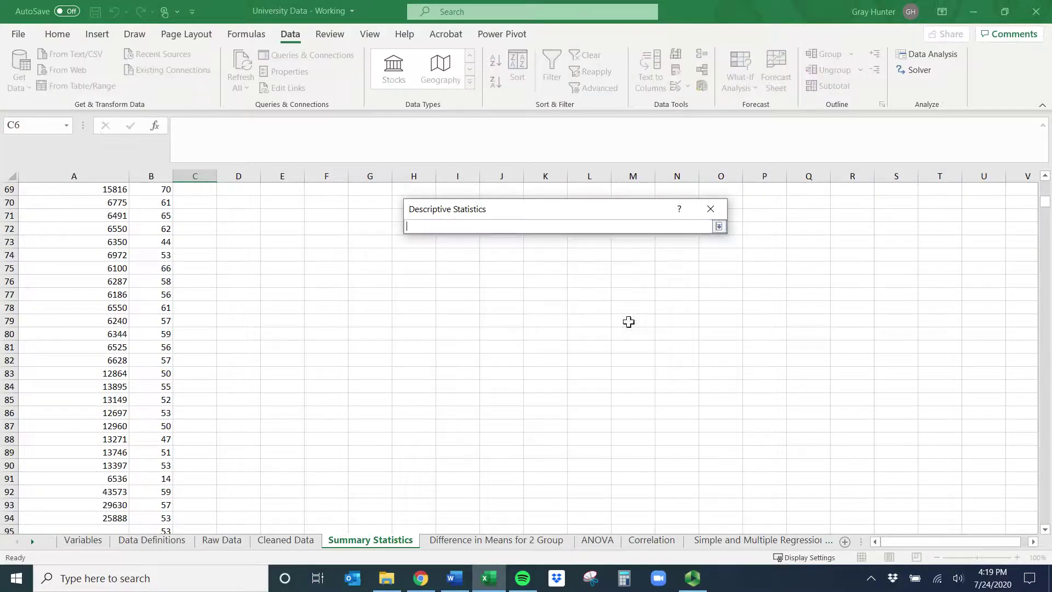
scroll(488, 277, "up", 20)
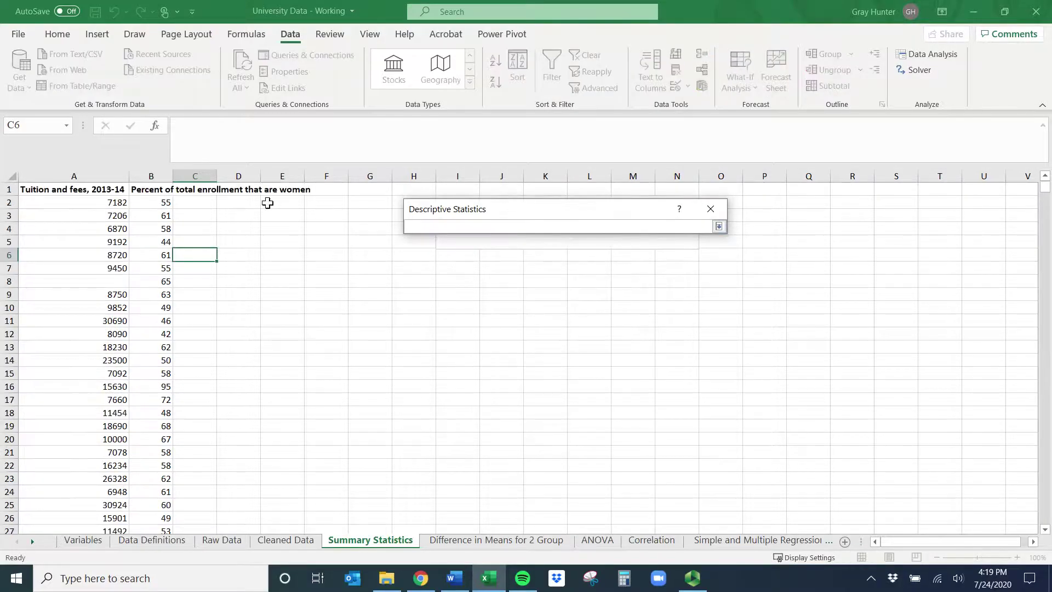
left_click(284, 204)
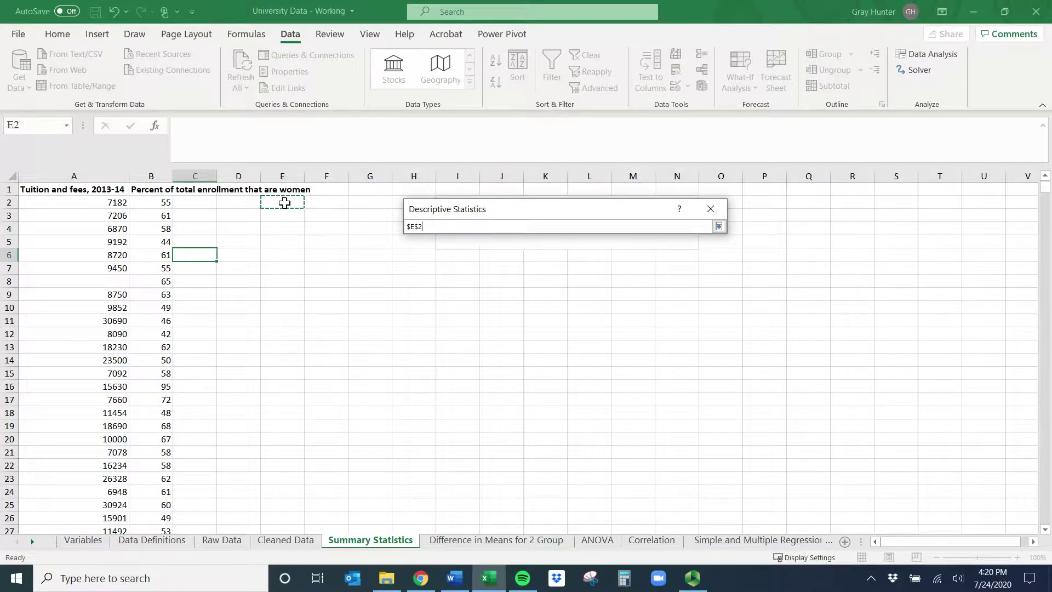
key("Return")
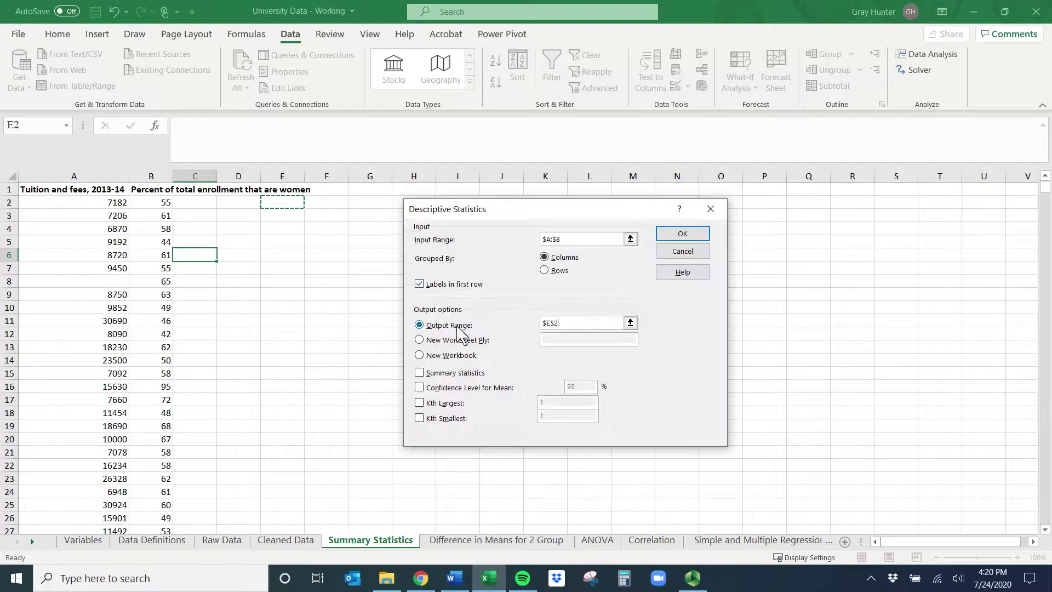
left_click(420, 373)
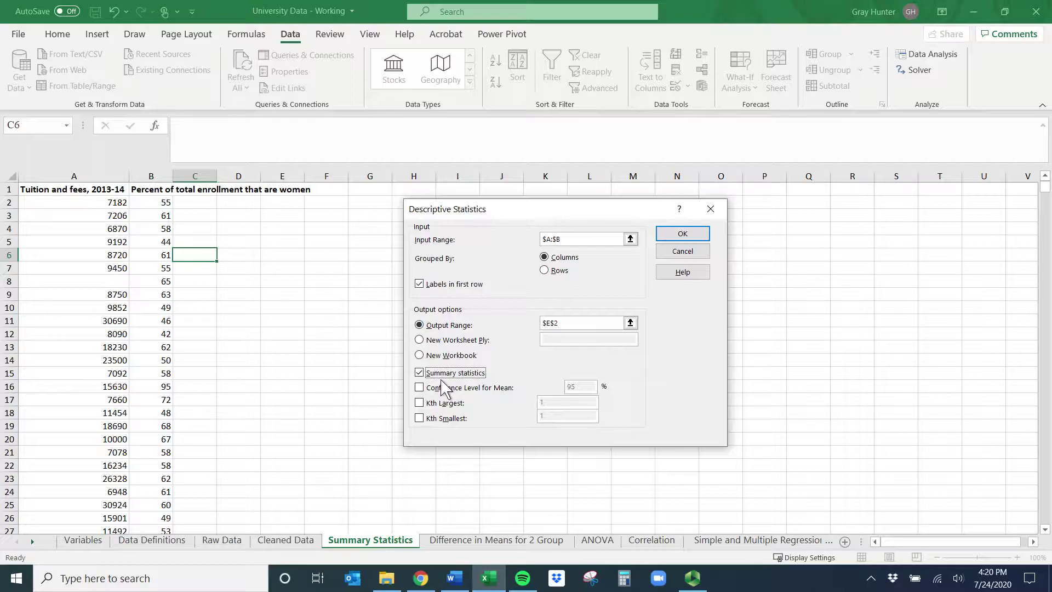
left_click(680, 235)
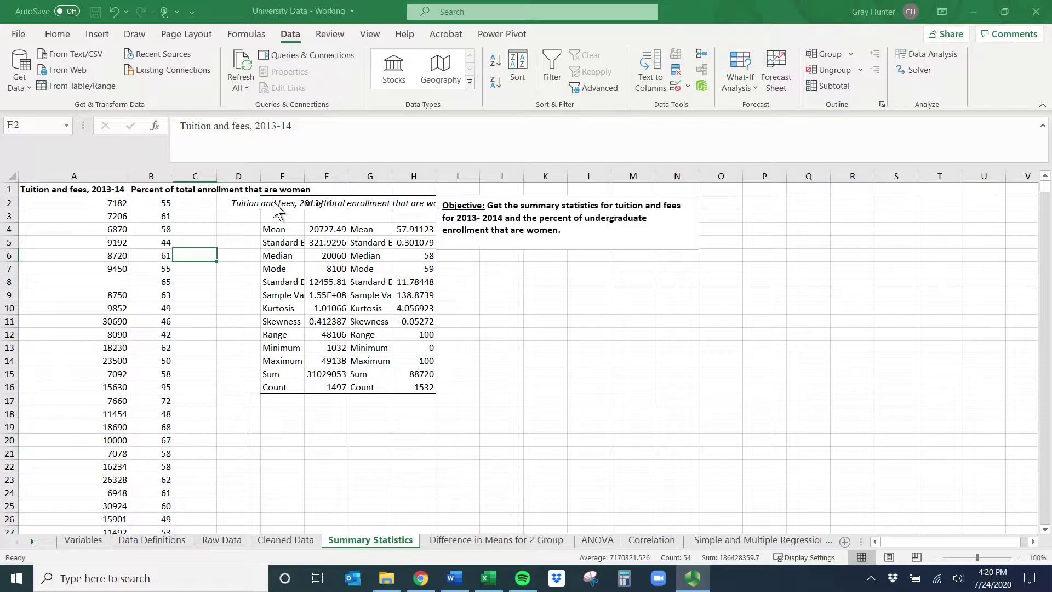
Step: Copy the statistics tables in E2:H16 and paste the duplicate at J8
key("ctrl+a")
key("Right")
key("Right")
key("Down")
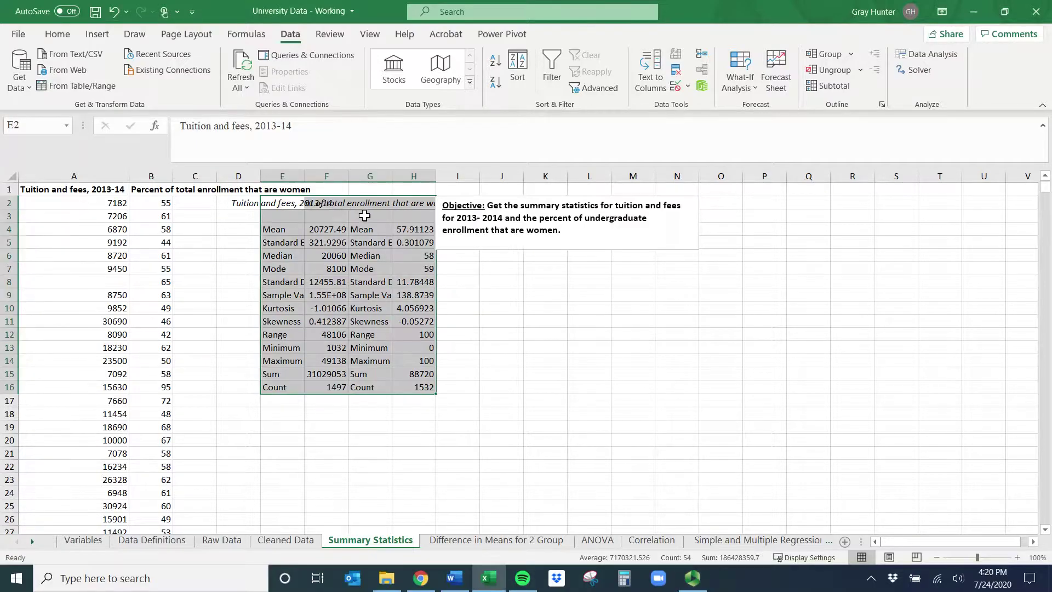
mouse_move(283, 206)
left_mouse_down()
mouse_move(393, 258)
mouse_move(427, 389)
mouse_move(430, 377)
left_mouse_up()
key("ctrl+c")
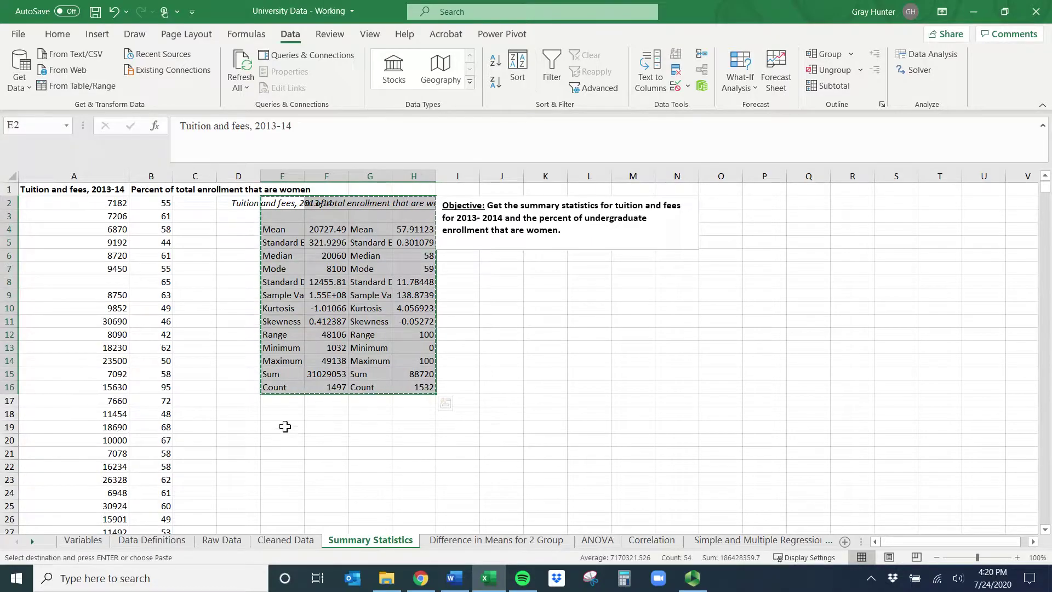
left_click(285, 427)
left_click(497, 280)
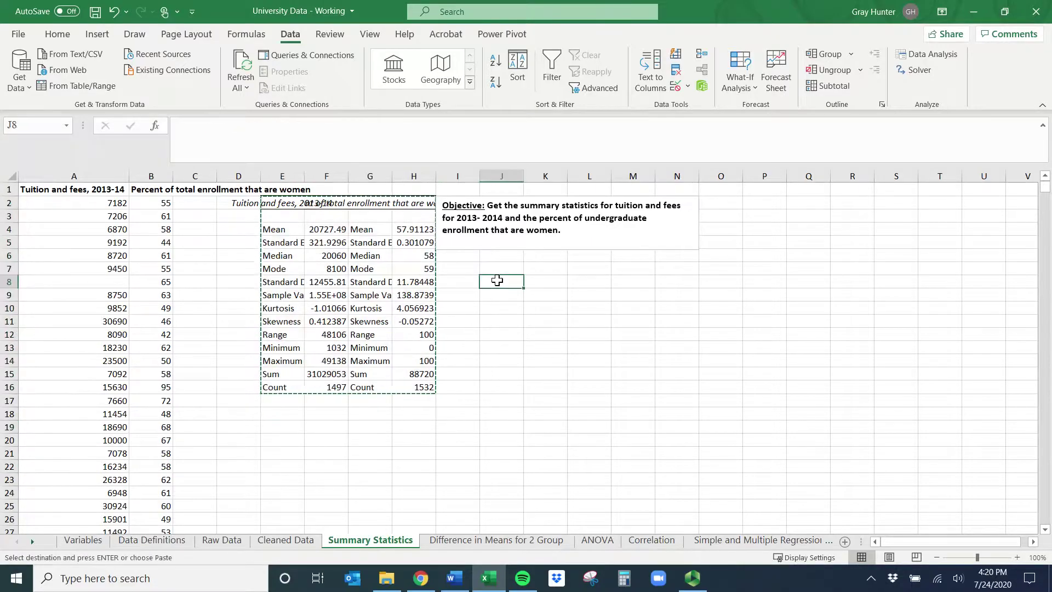
key("ctrl+v")
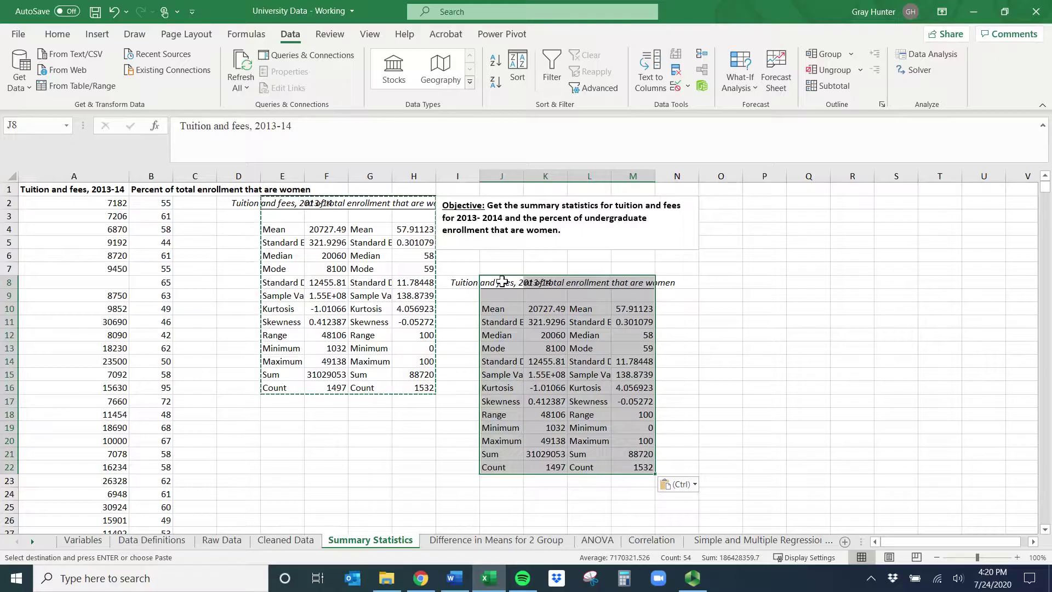
Step: Autofit columns J:K and L:M so the copied tables show full labels and values
left_click_drag(499, 173, 550, 177)
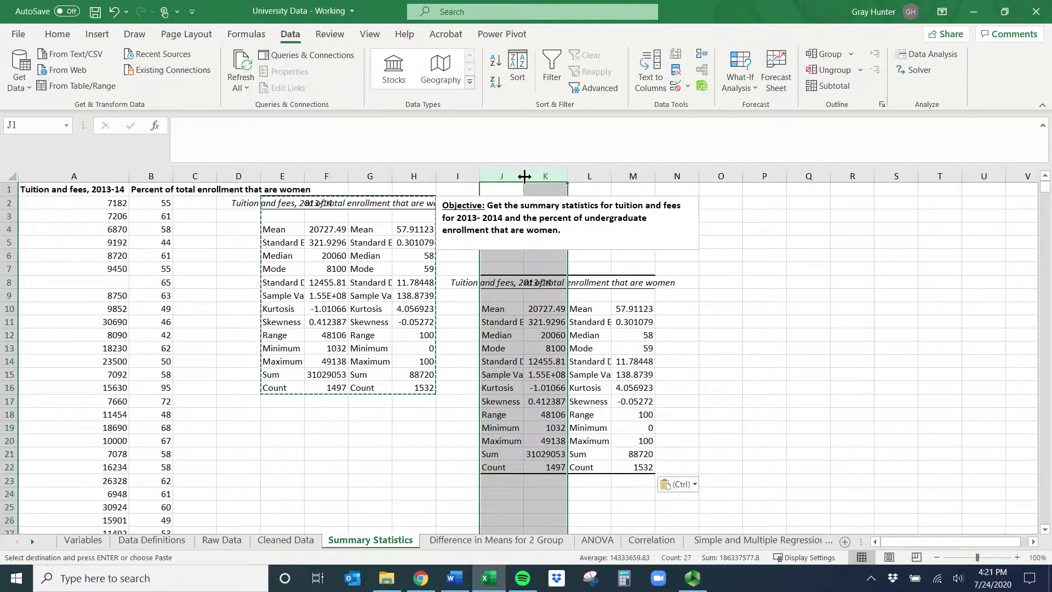
double_click(525, 176)
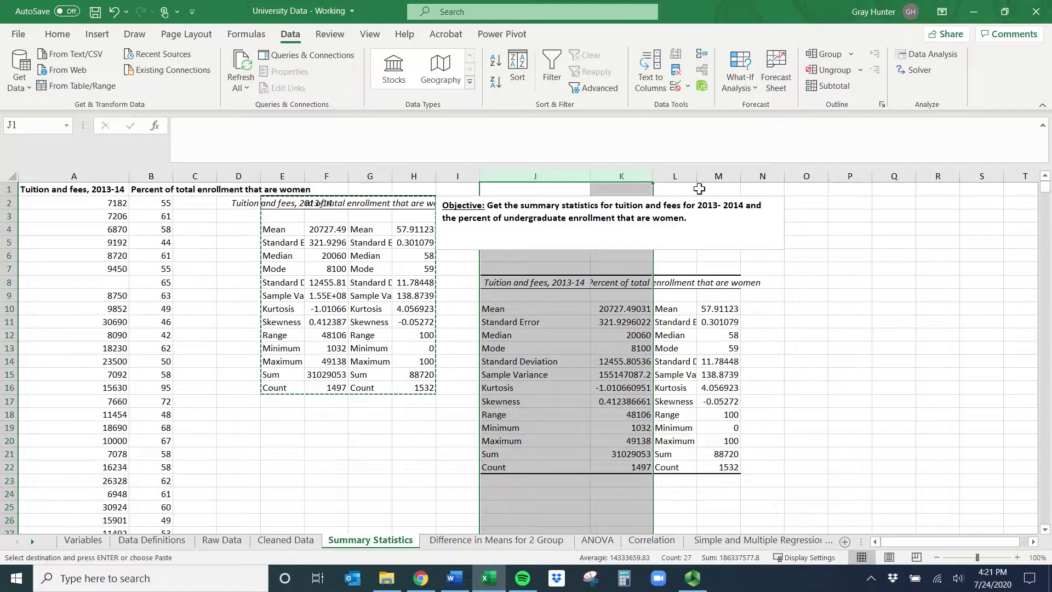
left_click(685, 176)
left_click_drag(697, 176, 714, 175)
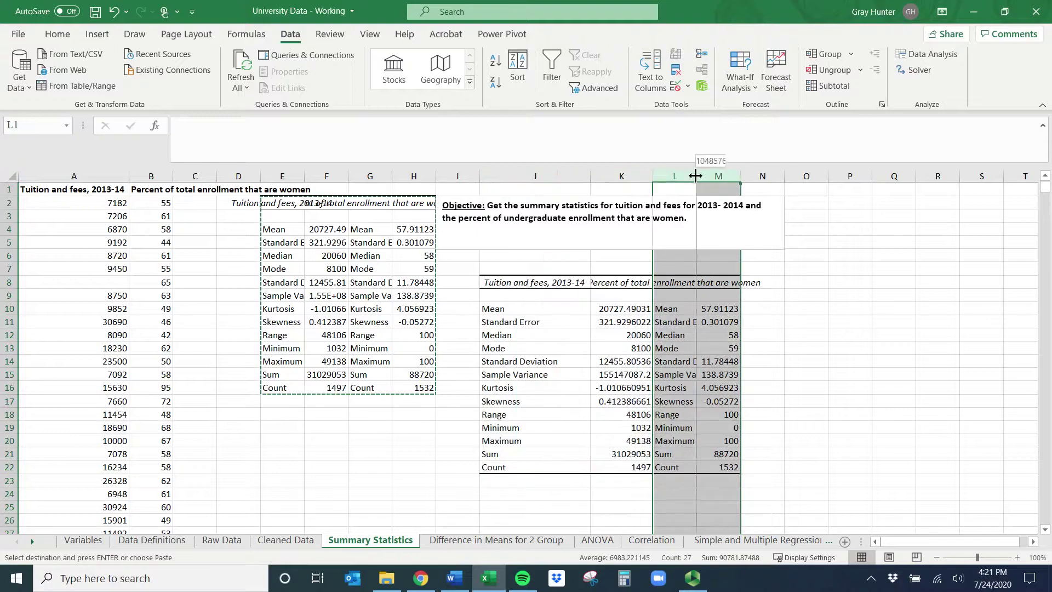
double_click(698, 176)
left_click(668, 368)
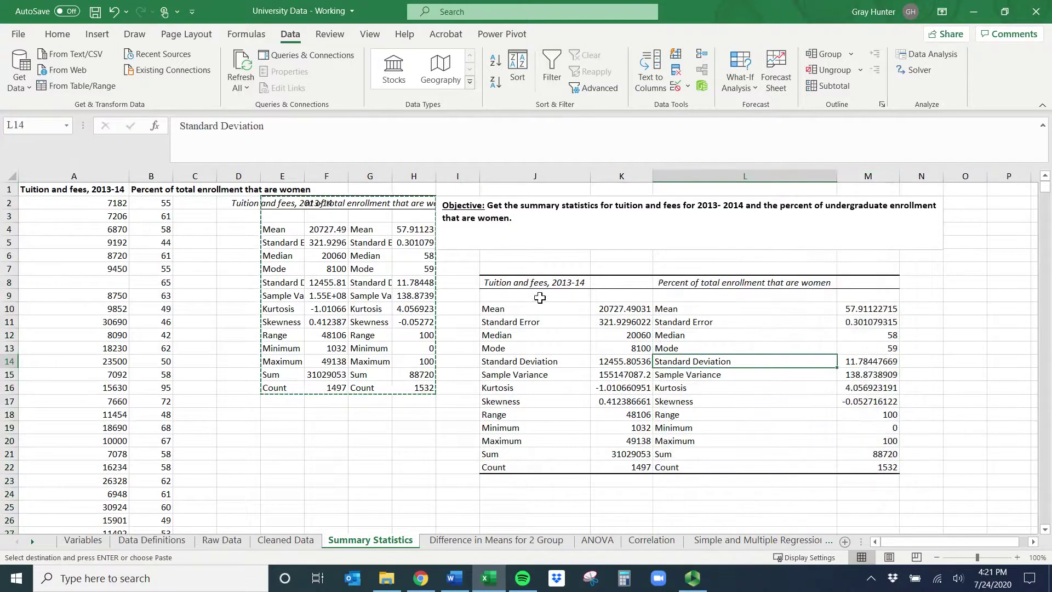
left_click_drag(530, 283, 627, 445)
left_click(674, 308)
left_click_drag(707, 282, 869, 441)
left_click(606, 401)
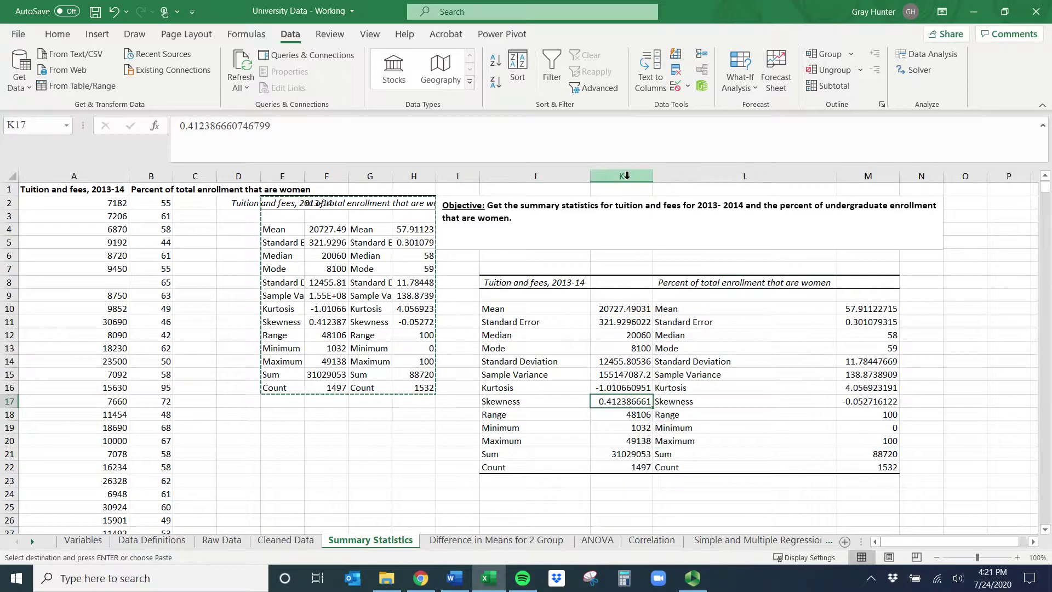
Step: Insert an empty column L between the tuition and percent-women tables
left_click(669, 174)
right_click(670, 175)
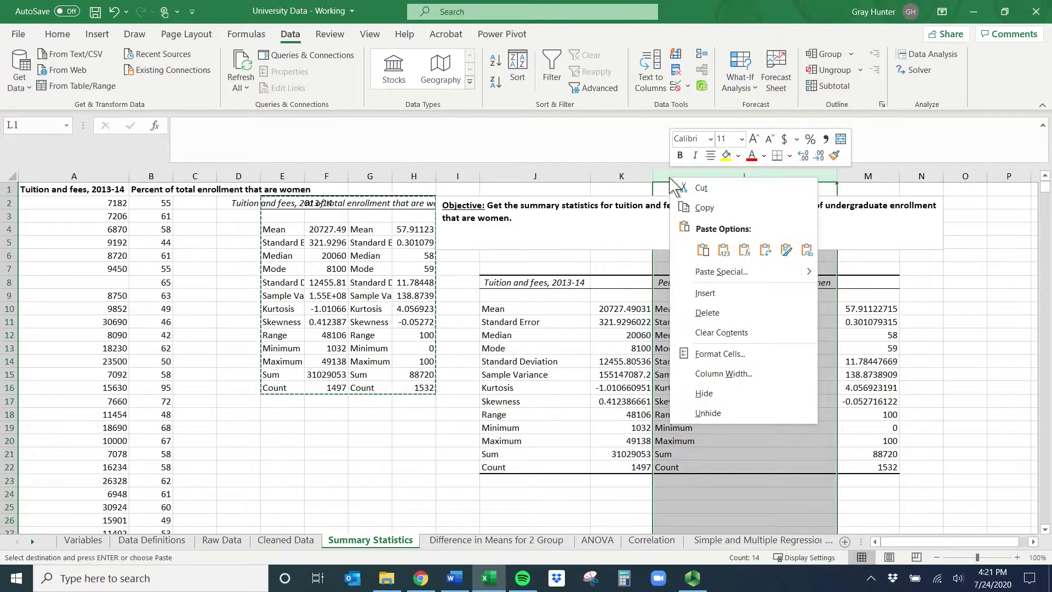
left_click(704, 293)
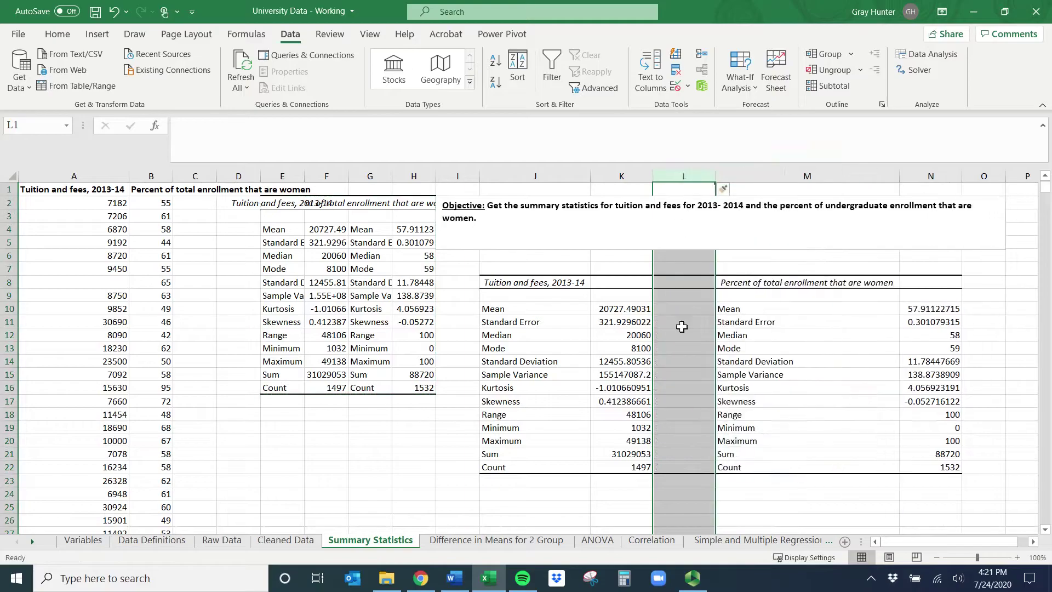
left_click(646, 315)
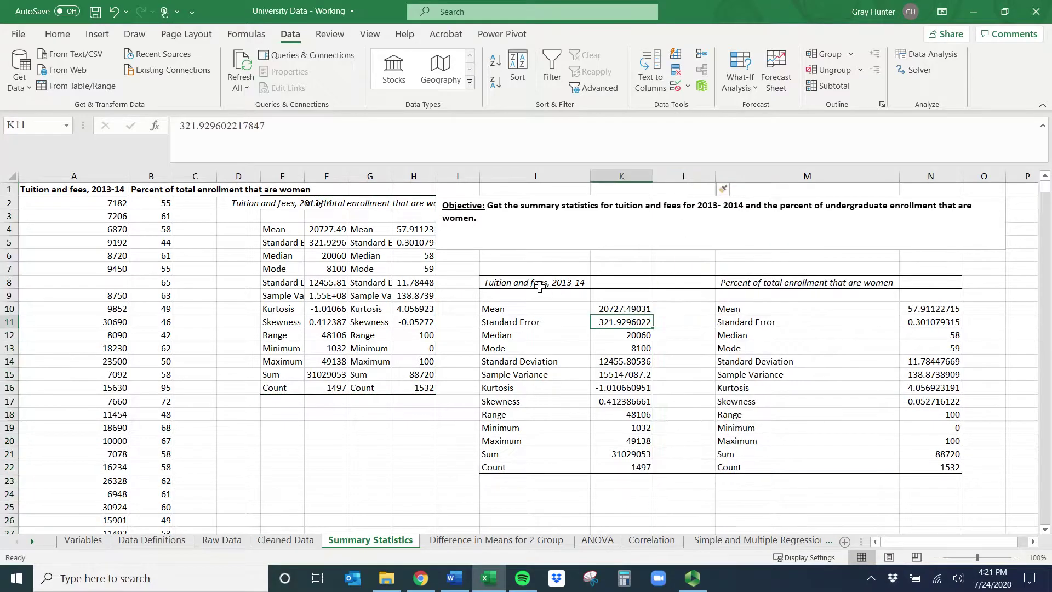
left_click_drag(521, 283, 603, 285)
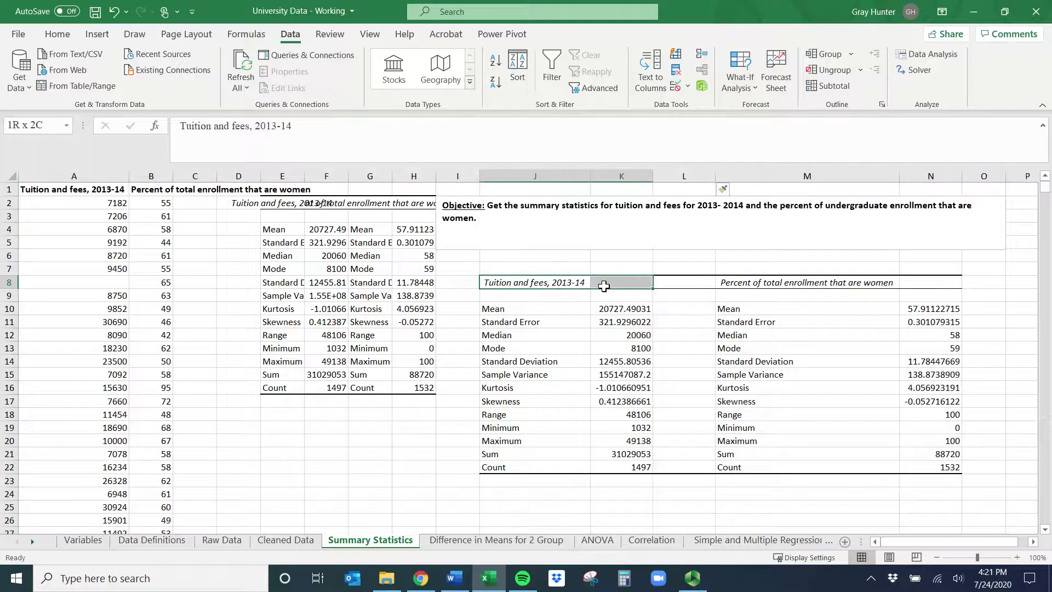
left_click(607, 308)
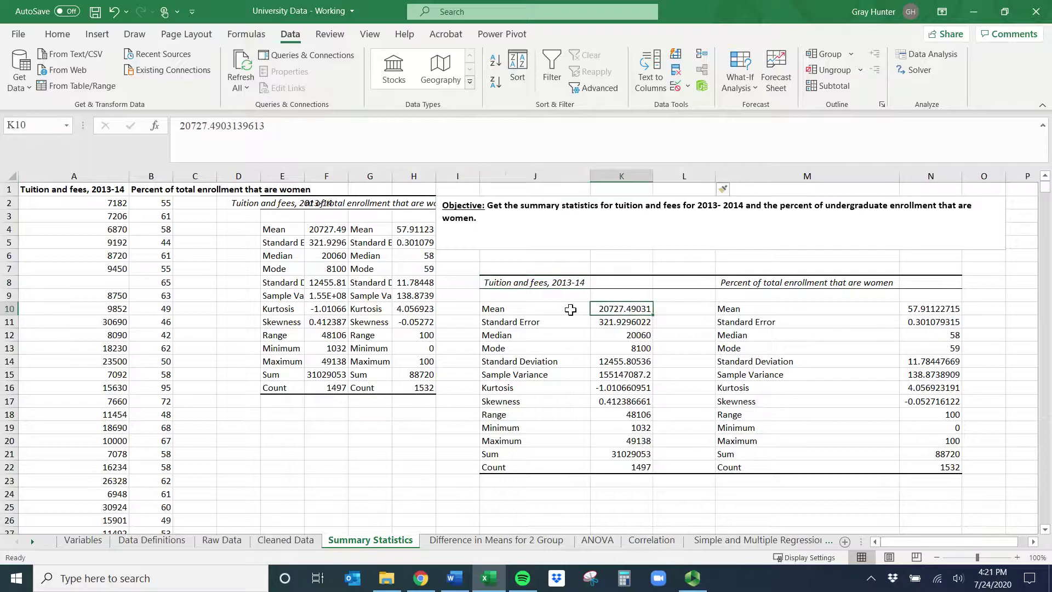
left_click(604, 325)
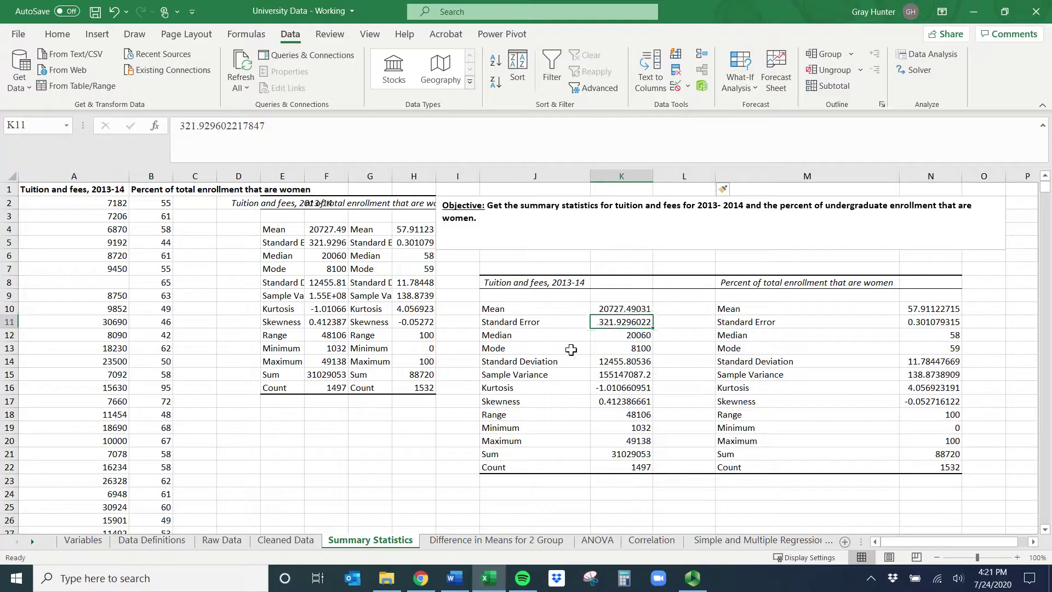
left_click(623, 339)
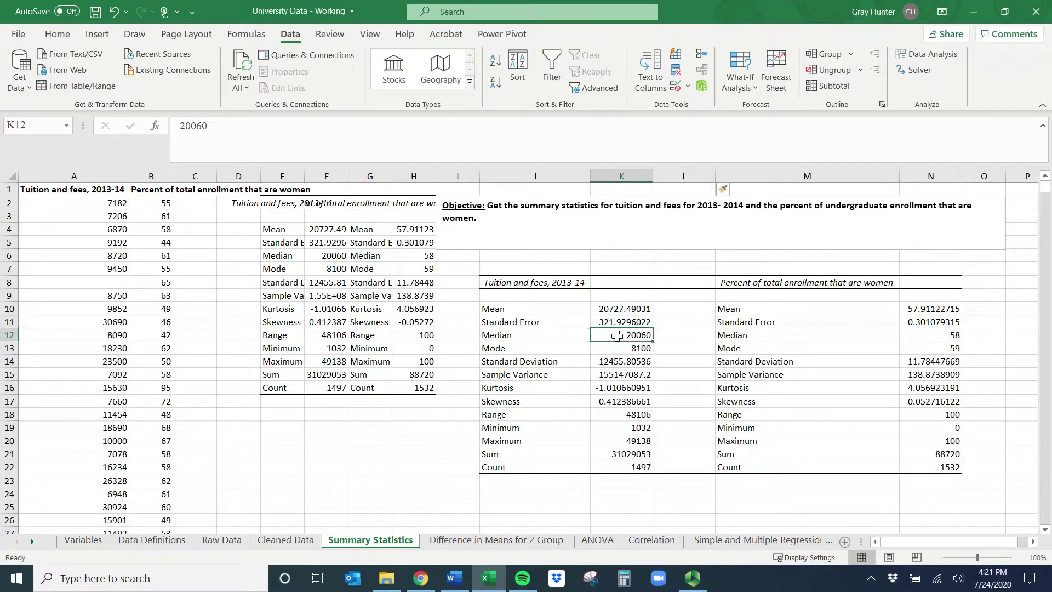
left_click_drag(620, 361, 619, 398)
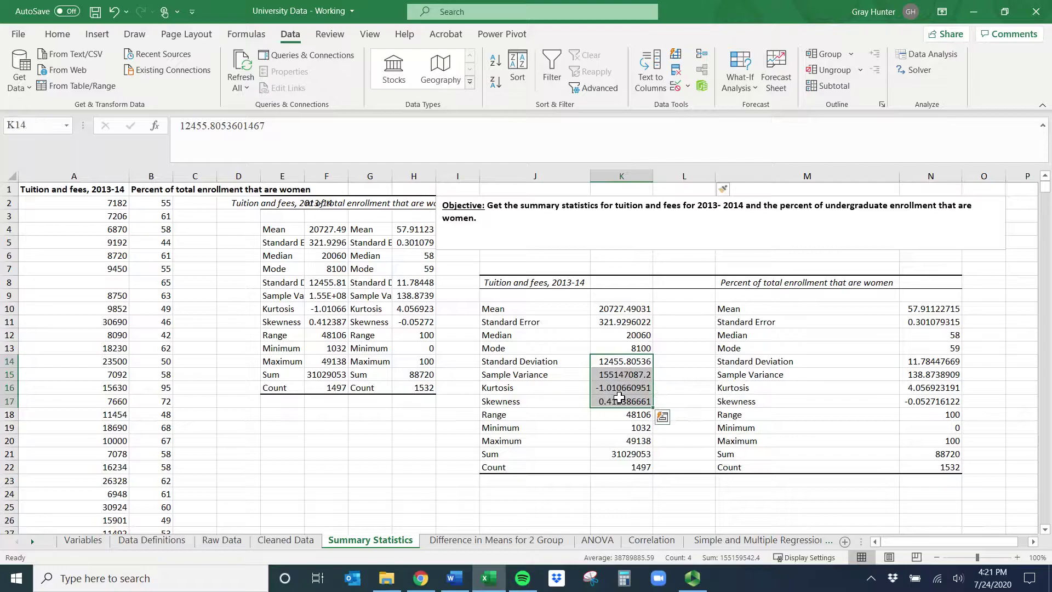
left_click(624, 432)
left_click(624, 441)
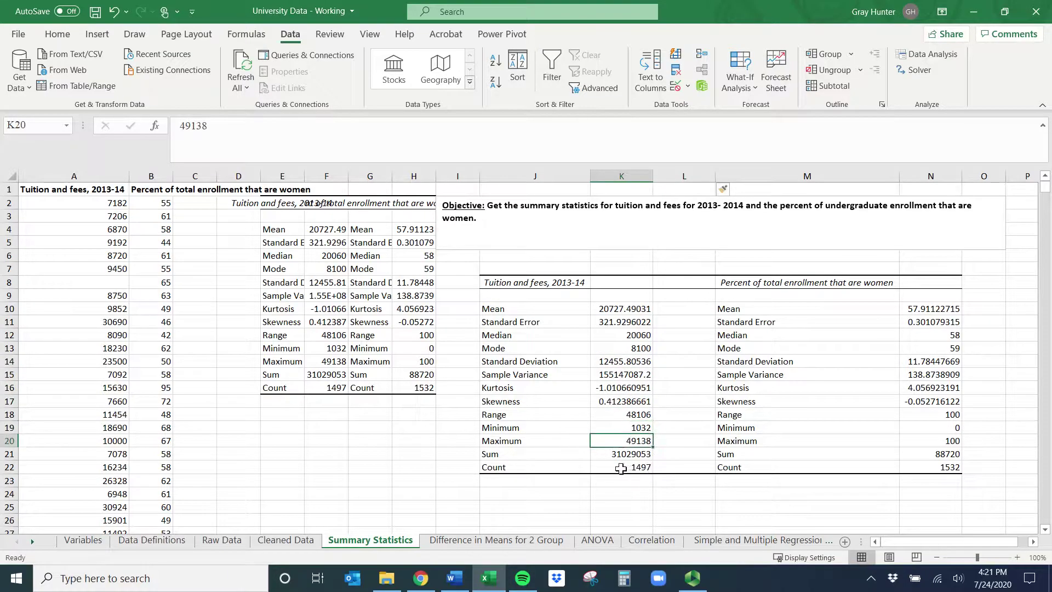
left_click(621, 469)
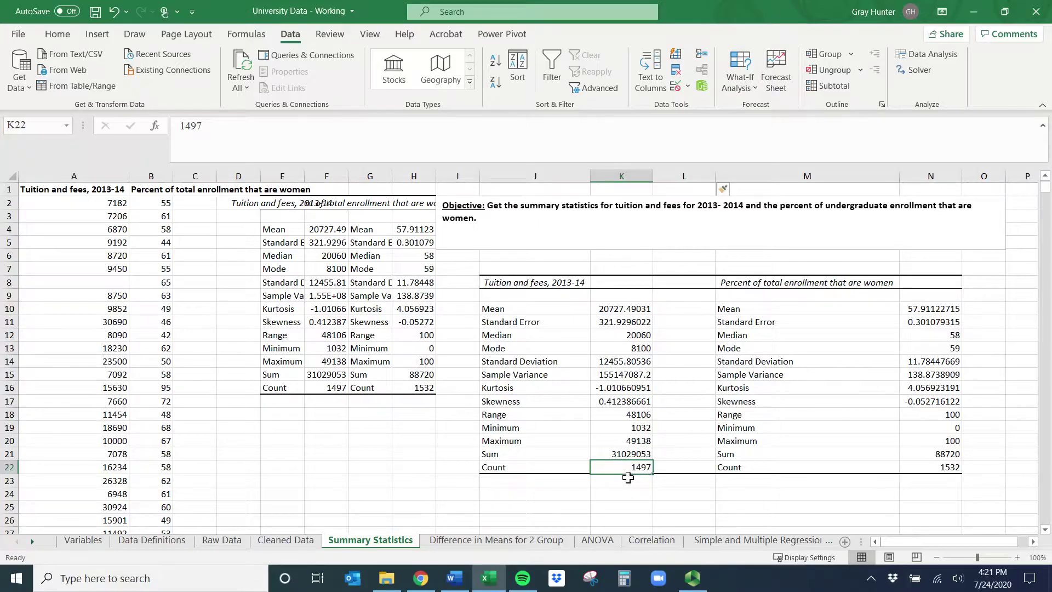
left_click(811, 307)
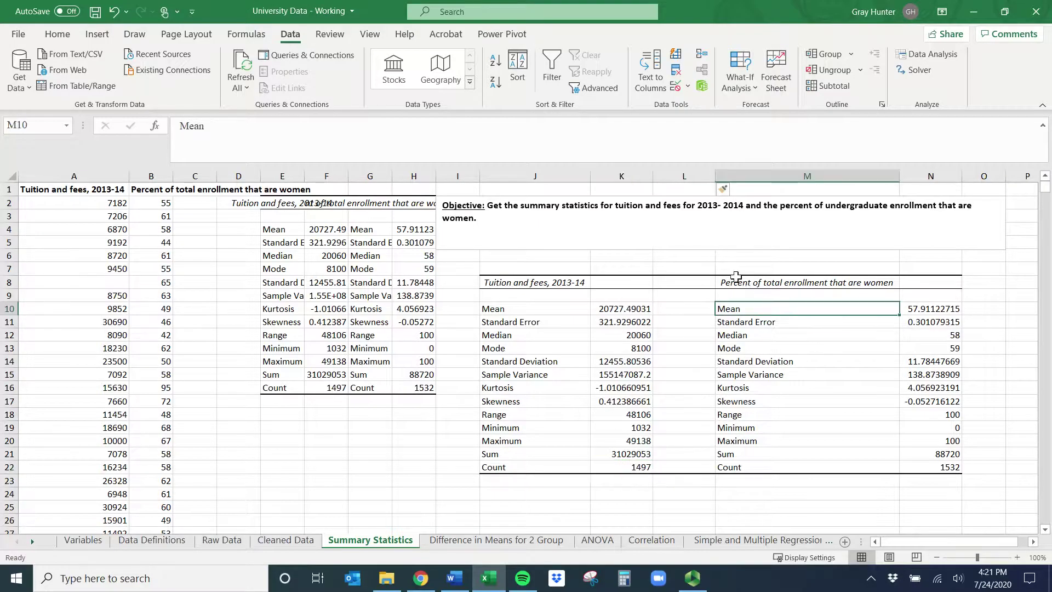
left_click(800, 276)
mouse_move(802, 277)
left_mouse_down()
mouse_move(767, 328)
mouse_move(768, 402)
left_mouse_up()
left_click(929, 310)
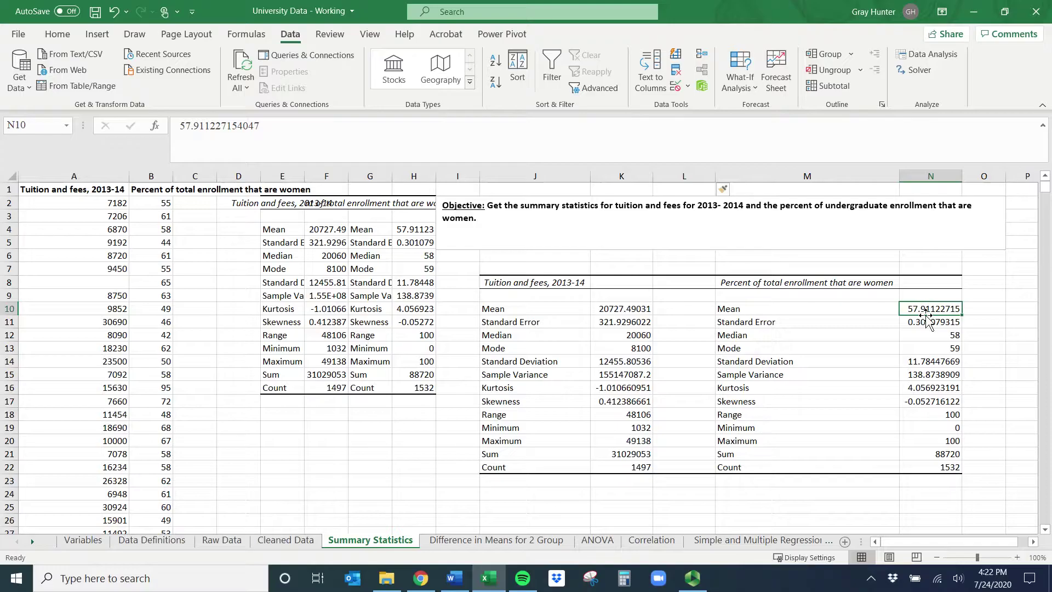
left_click(927, 433)
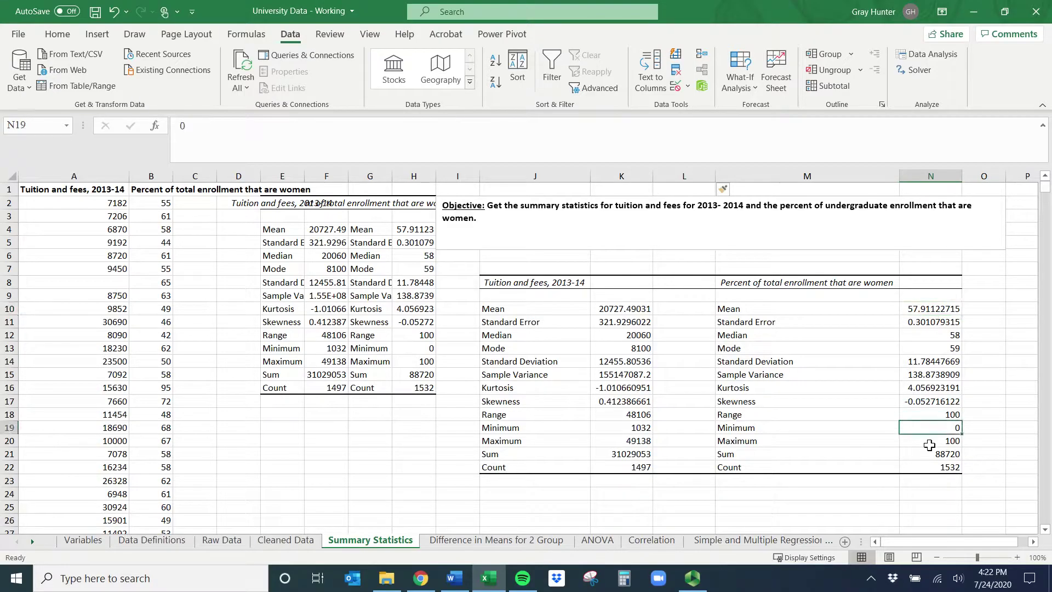
left_click(931, 442)
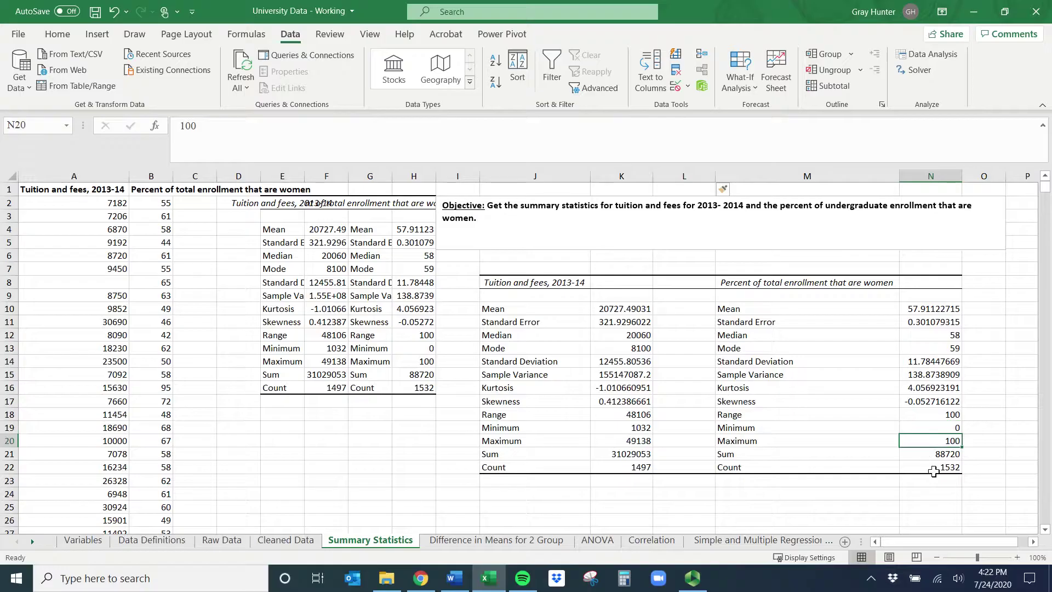
left_click(932, 469)
left_click_drag(779, 282, 934, 469)
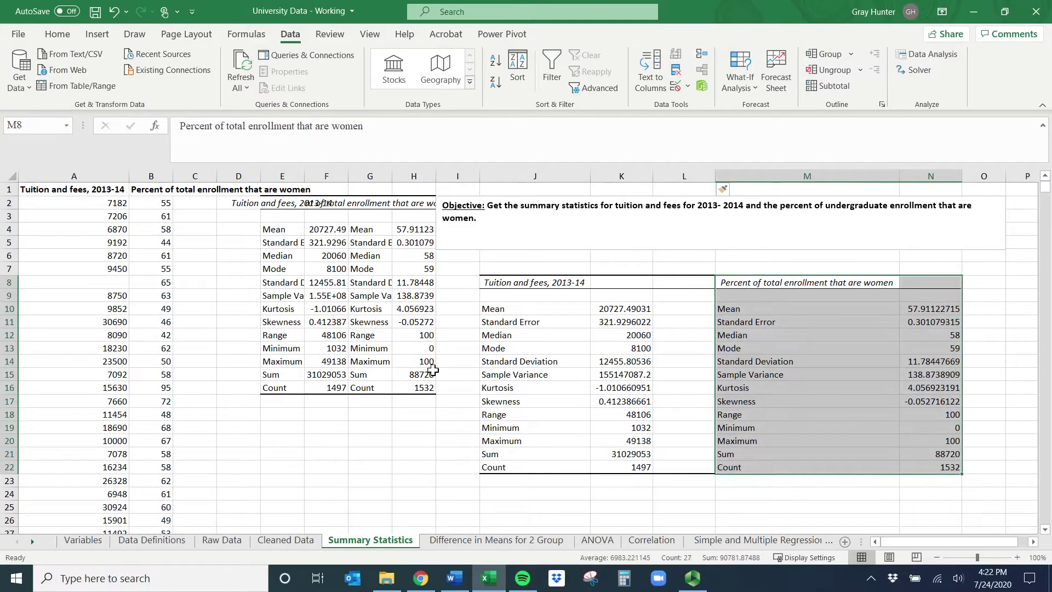